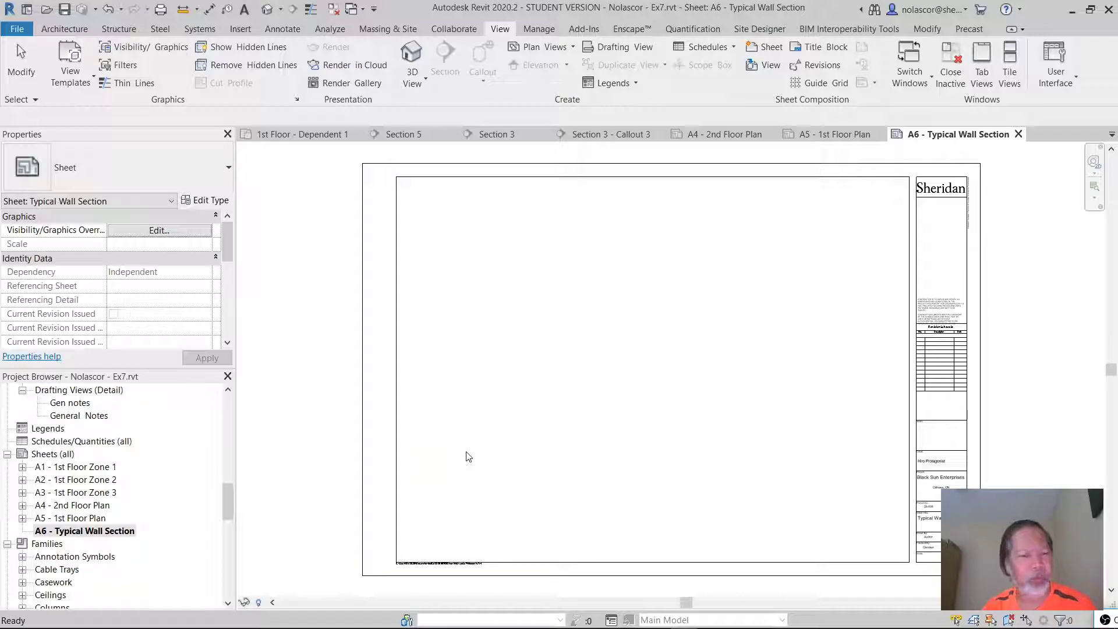
# Expand the Wall Section views and select Section 3 - Callout 3, then Section 5
pyautogui.rightClick(64, 457)
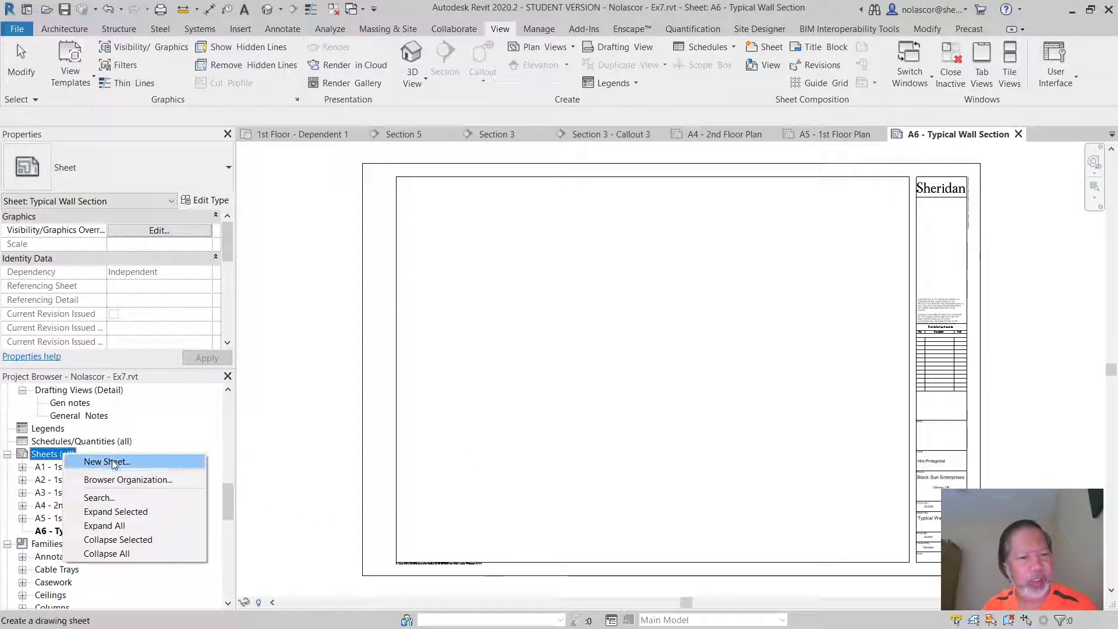
pyautogui.press('Escape')
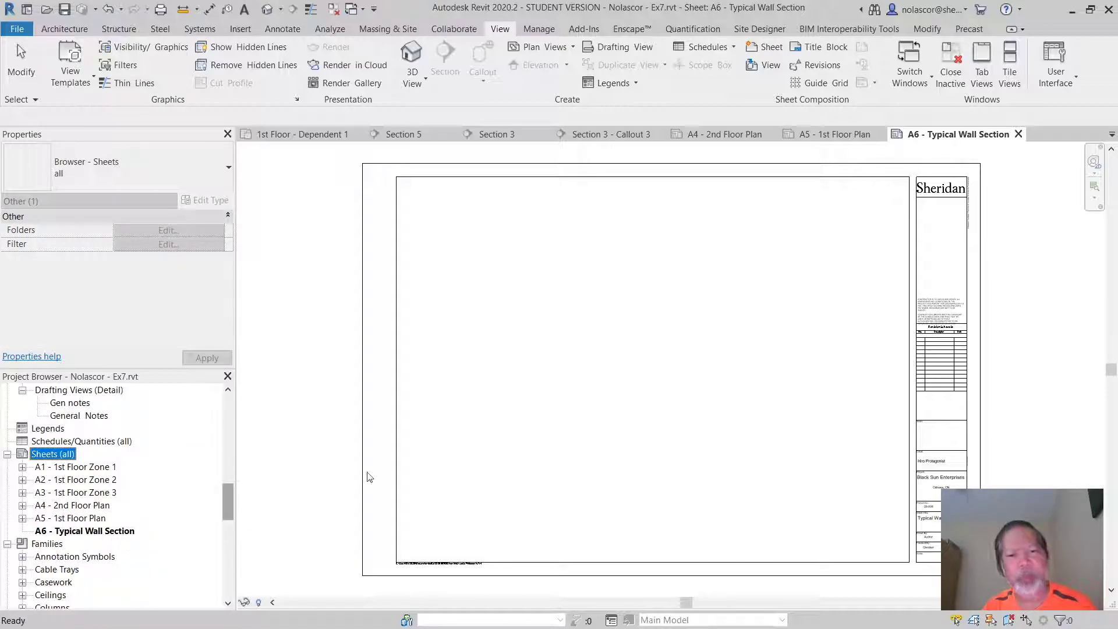
pyautogui.moveTo(225, 499)
pyautogui.mouseDown()
pyautogui.moveTo(233, 417)
pyautogui.moveTo(233, 449)
pyautogui.mouseUp()
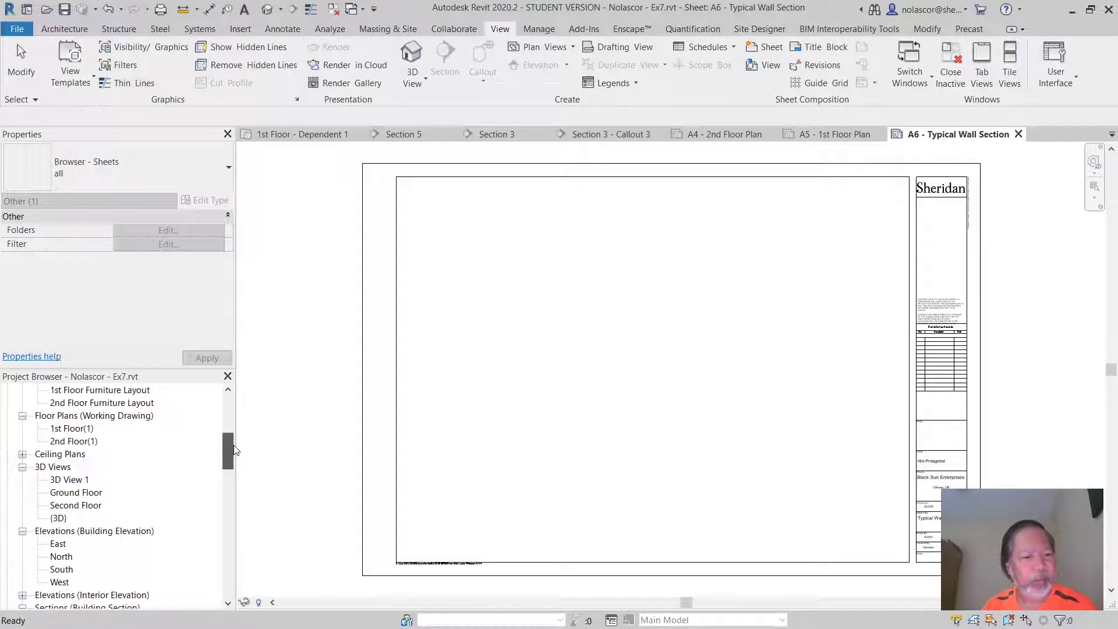
pyautogui.moveTo(234, 450); pyautogui.dragTo(233, 487)
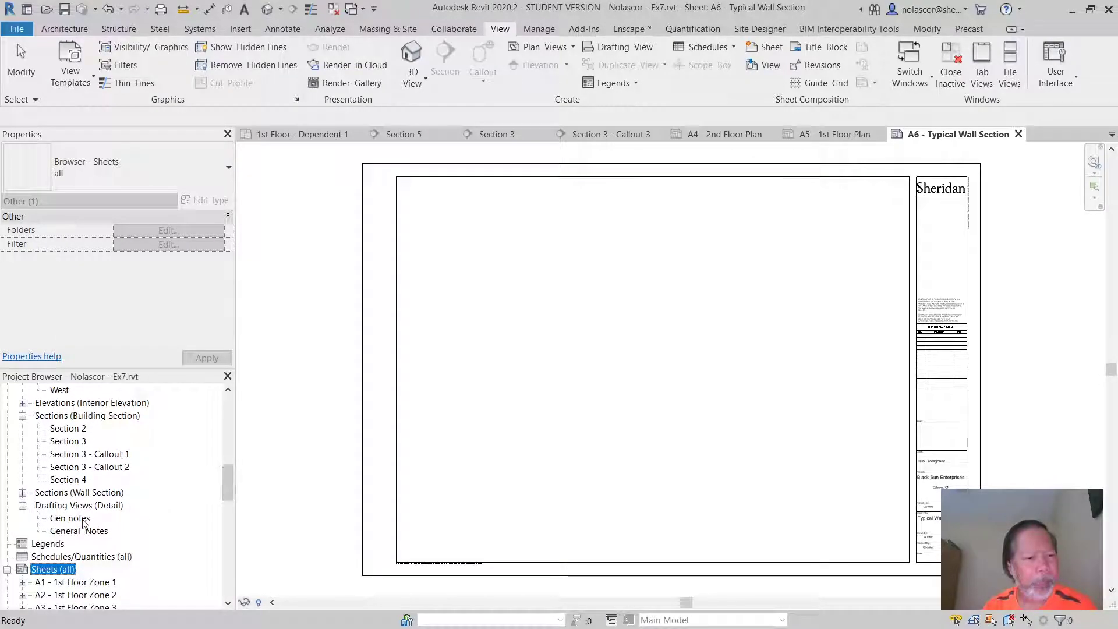
pyautogui.click(22, 494)
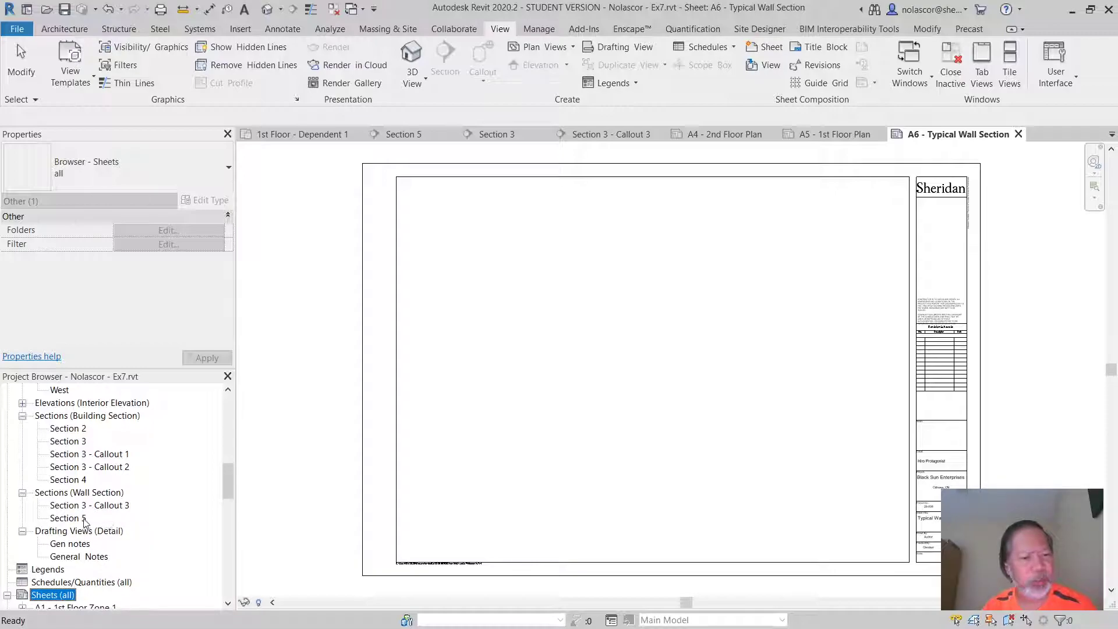
pyautogui.click(105, 506)
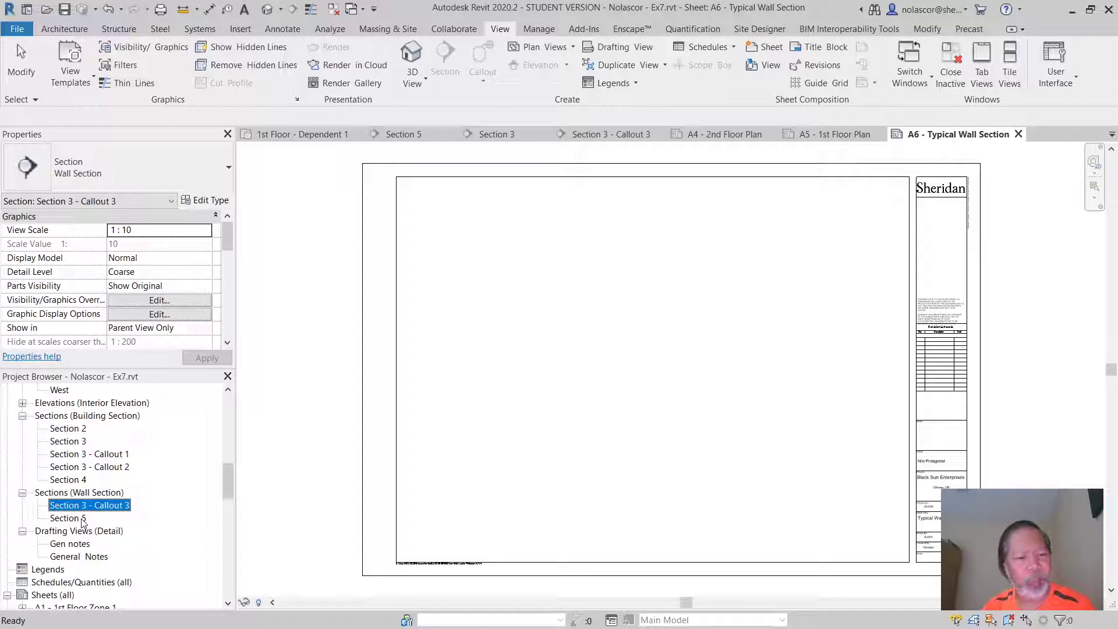
pyautogui.click(83, 521)
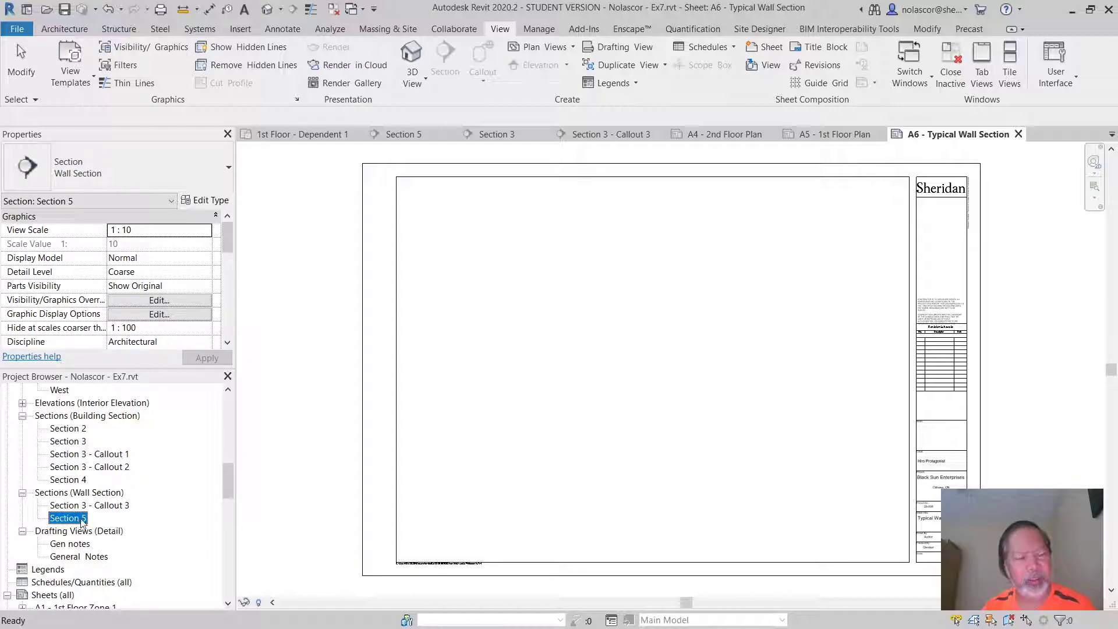
# Place the Section 5 viewport on sheet A6 and centre the sheet view on it
pyautogui.moveTo(82, 521); pyautogui.dragTo(543, 404)
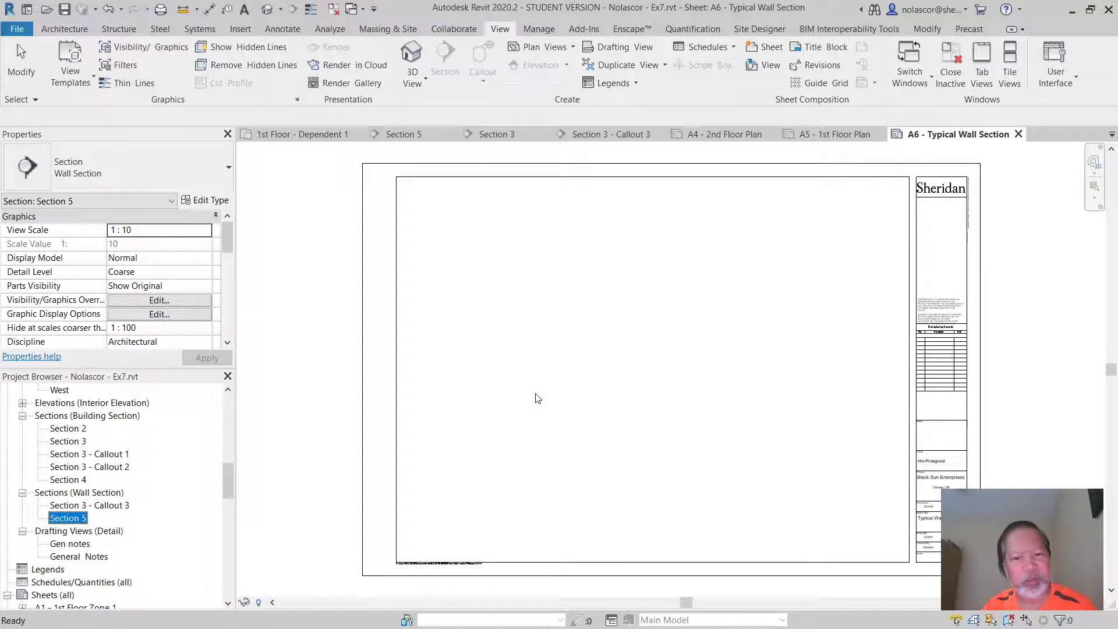
pyautogui.click(584, 420)
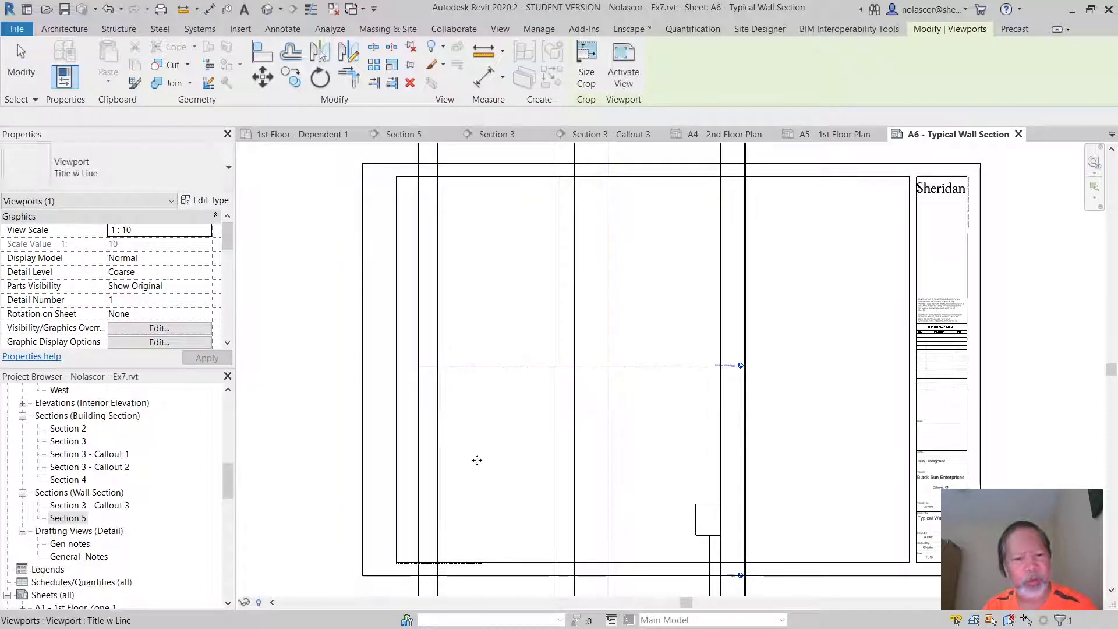
pyautogui.scroll(-2, 525, 476)
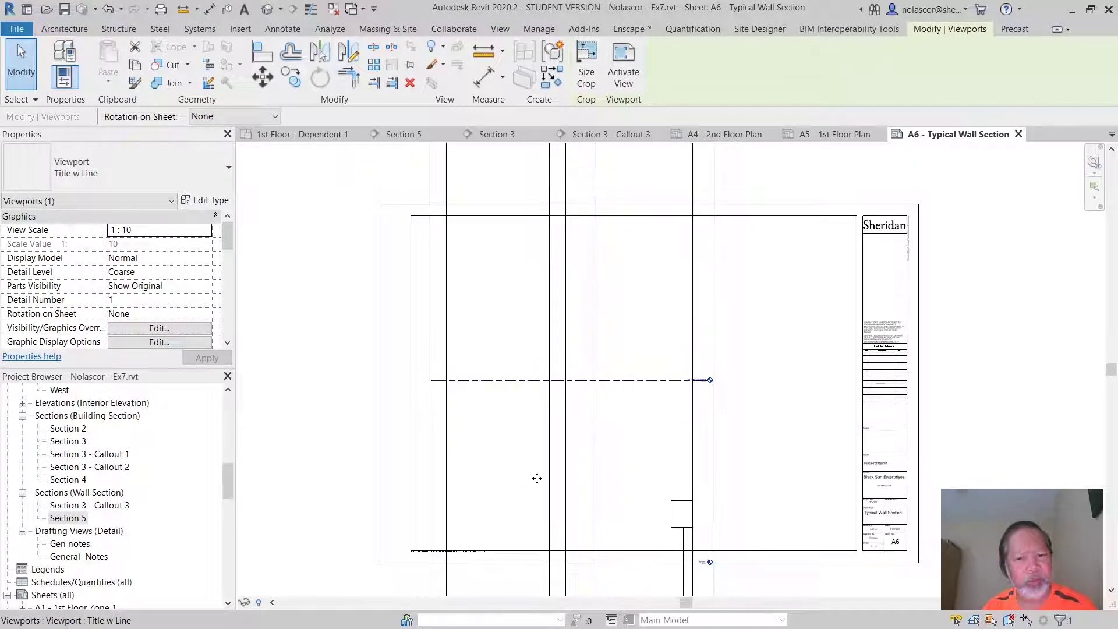
pyautogui.scroll(-3, 538, 478)
pyautogui.scroll(-1, 538, 478)
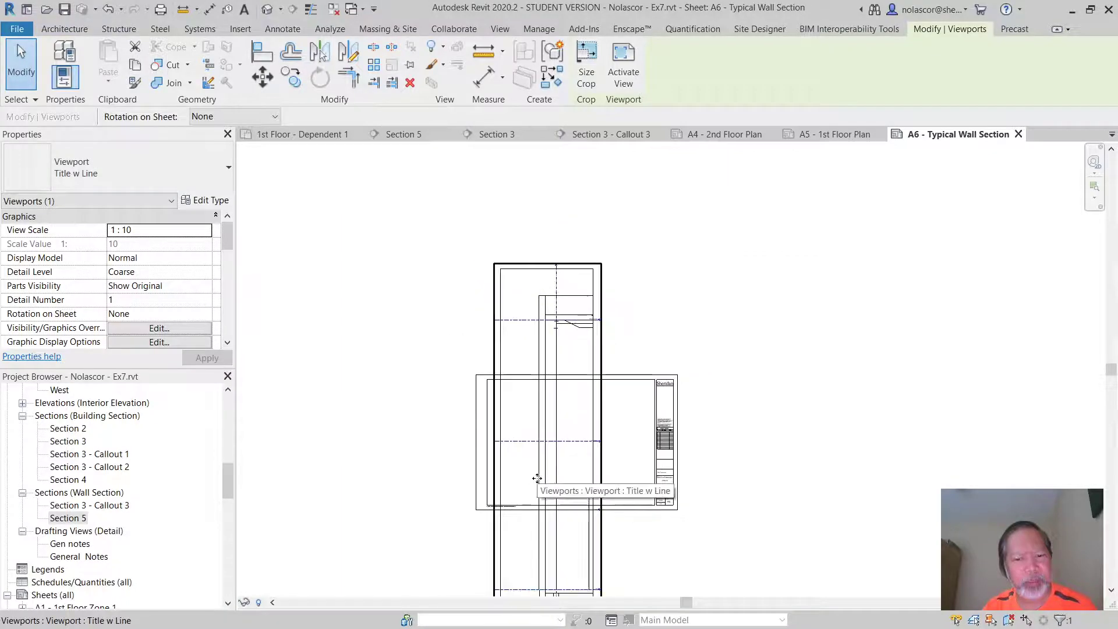
pyautogui.scroll(-1, 540, 477)
pyautogui.scroll(-1, 540, 477)
pyautogui.moveTo(540, 476); pyautogui.dragTo(531, 389, button='middle')
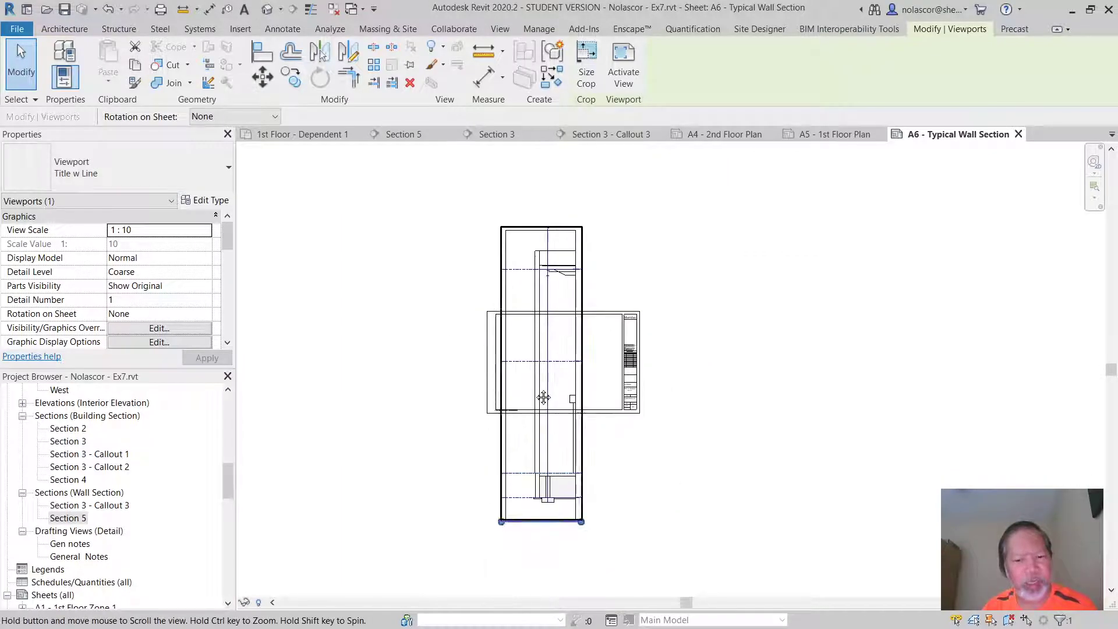
# Double-click into the Section 5 viewport to edit its view in place
pyautogui.doubleClick(524, 439)
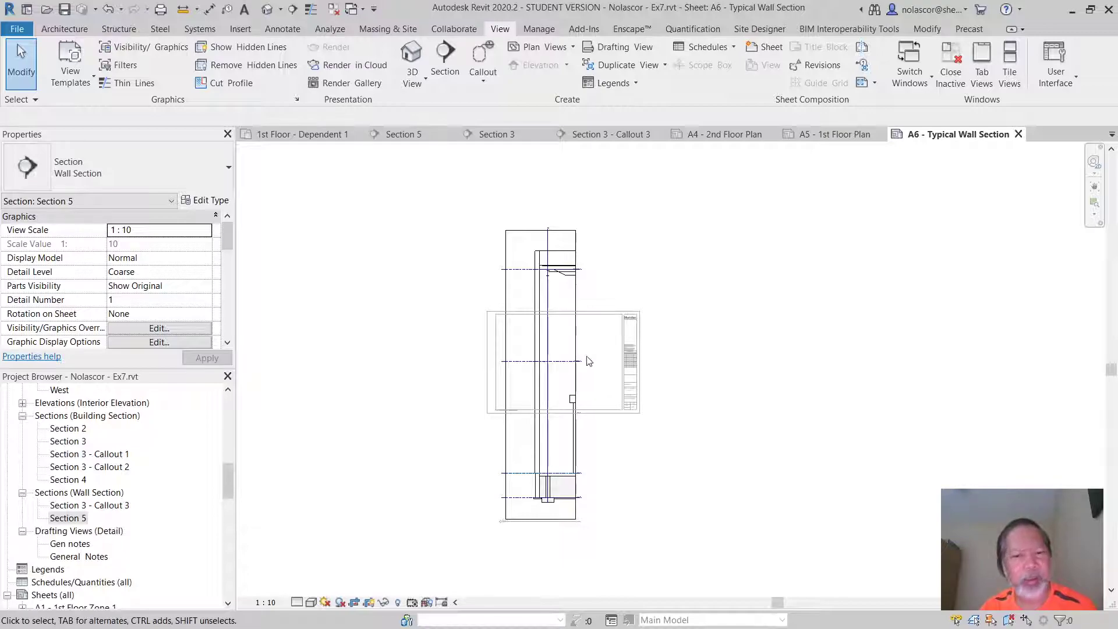
pyautogui.scroll(2, 587, 338)
pyautogui.scroll(1, 589, 338)
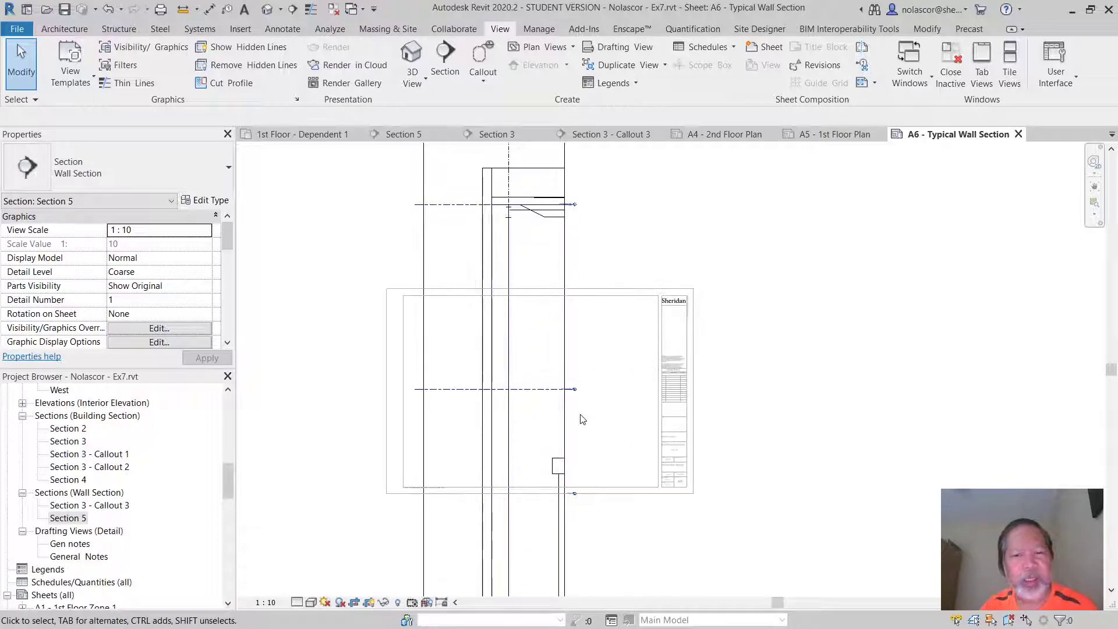
pyautogui.scroll(2, 581, 419)
pyautogui.scroll(1, 562, 412)
pyautogui.scroll(1, 559, 403)
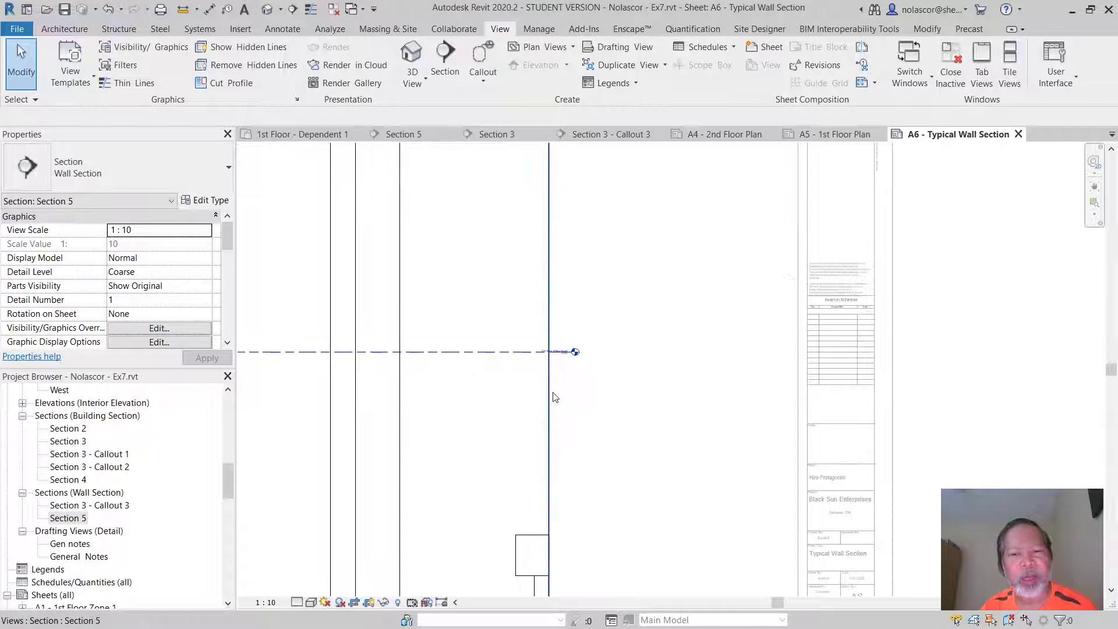
pyautogui.scroll(1, 551, 397)
pyautogui.scroll(1, 552, 394)
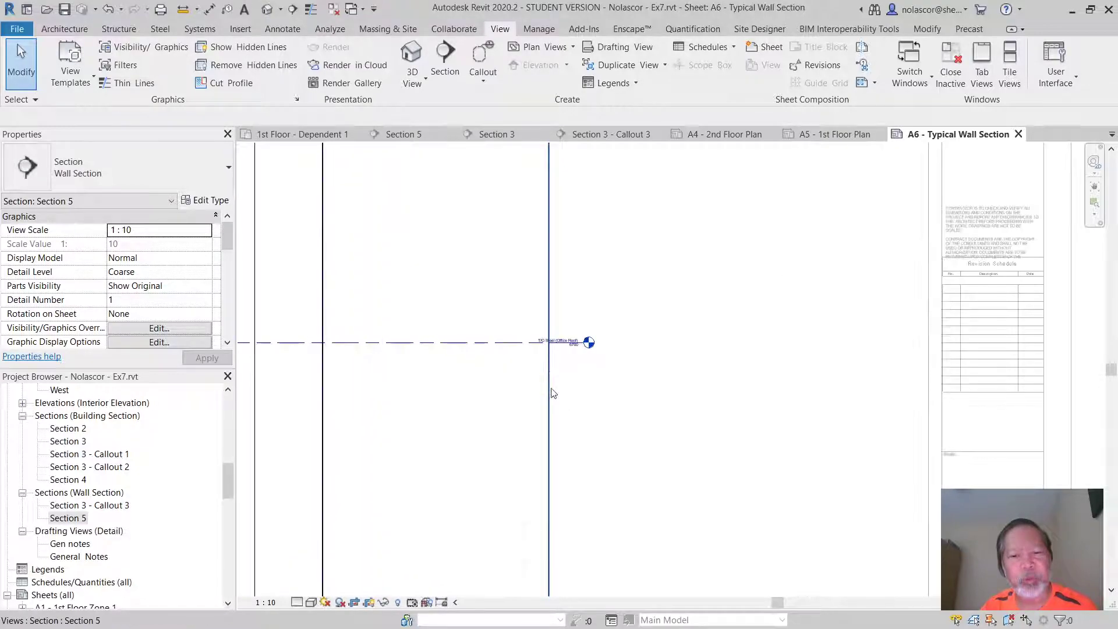
pyautogui.scroll(-2, 562, 423)
pyautogui.scroll(-2, 564, 436)
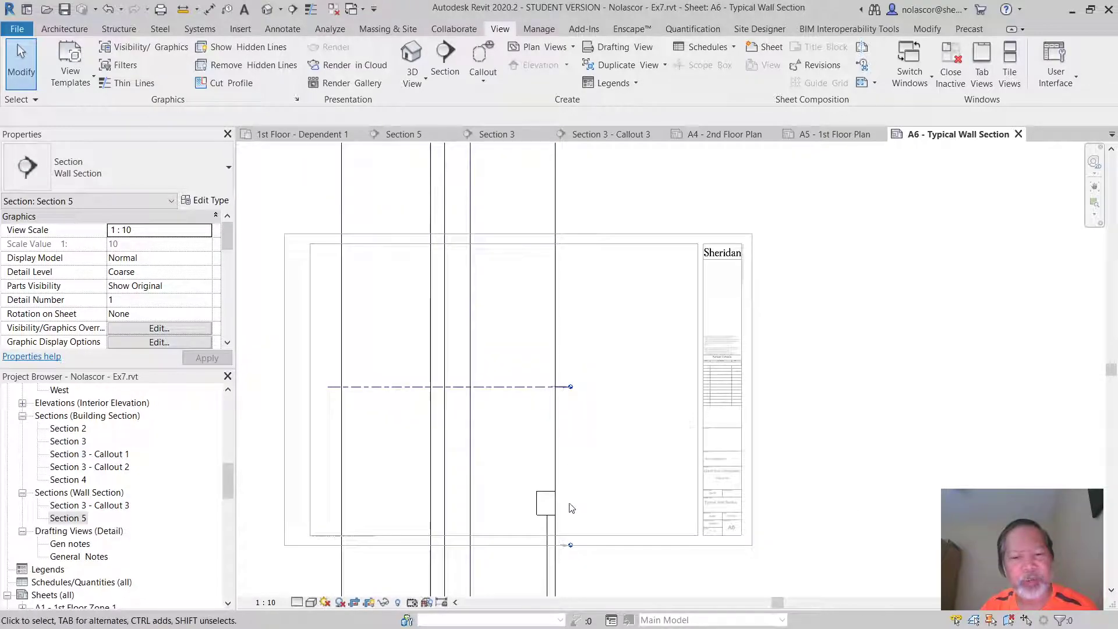
pyautogui.scroll(-2, 568, 467)
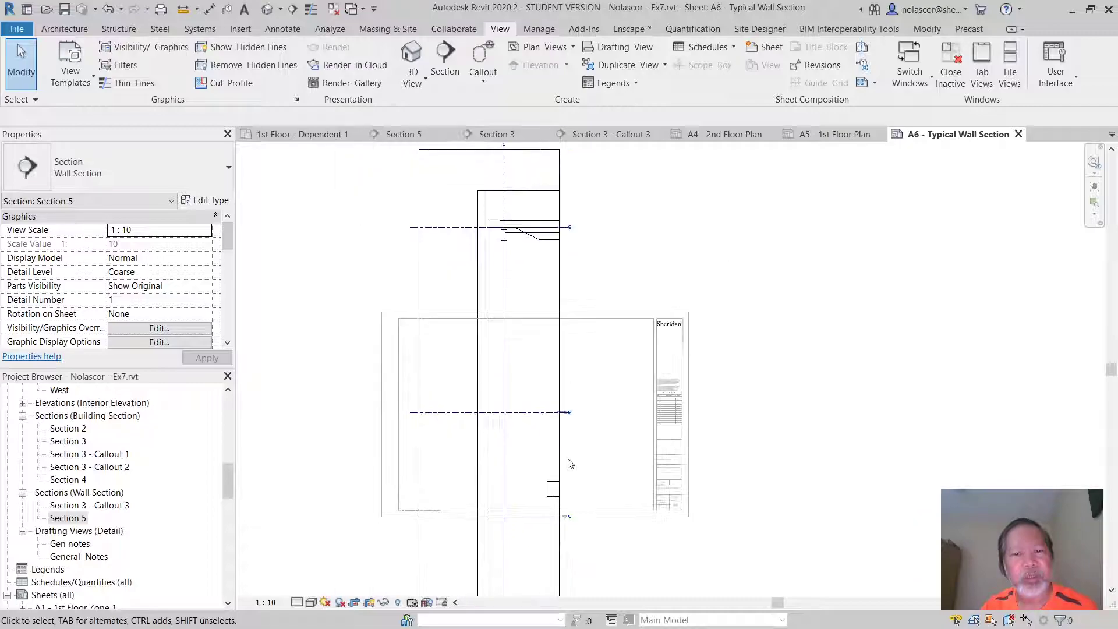
# Select the Section 5 crop region and add a horizontal view break to it
pyautogui.click(560, 358)
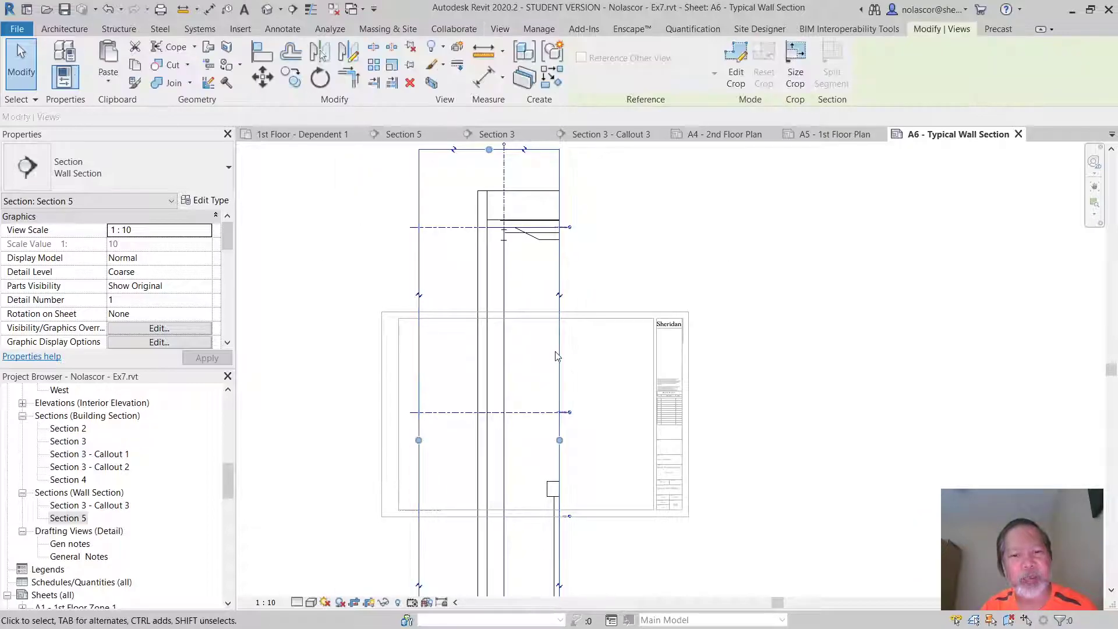
pyautogui.click(561, 297)
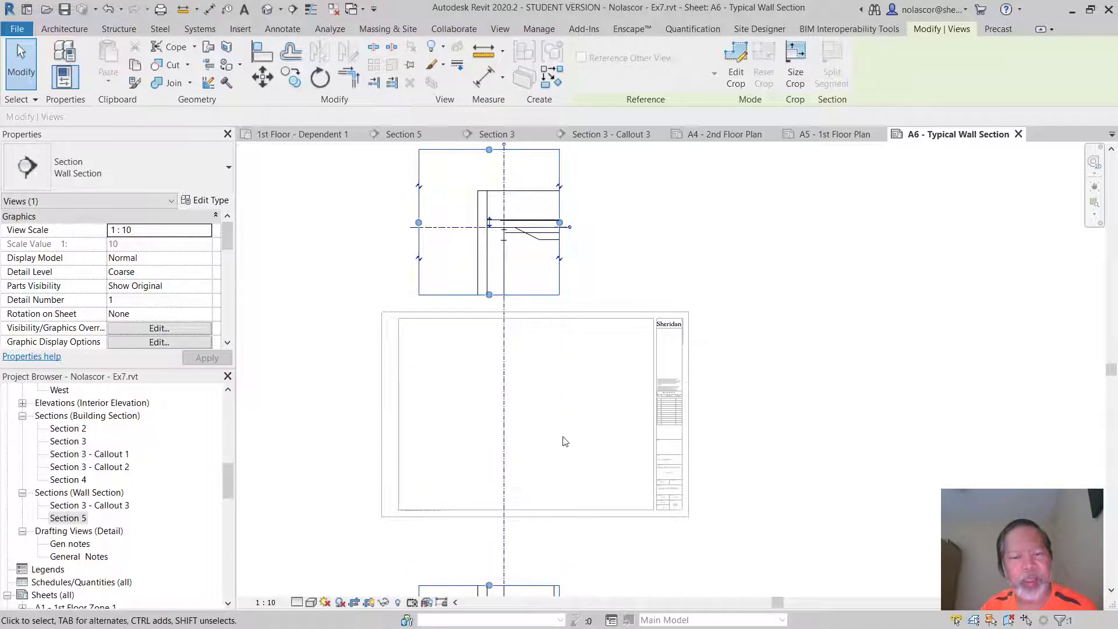
pyautogui.scroll(-2, 564, 445)
pyautogui.scroll(-1, 572, 476)
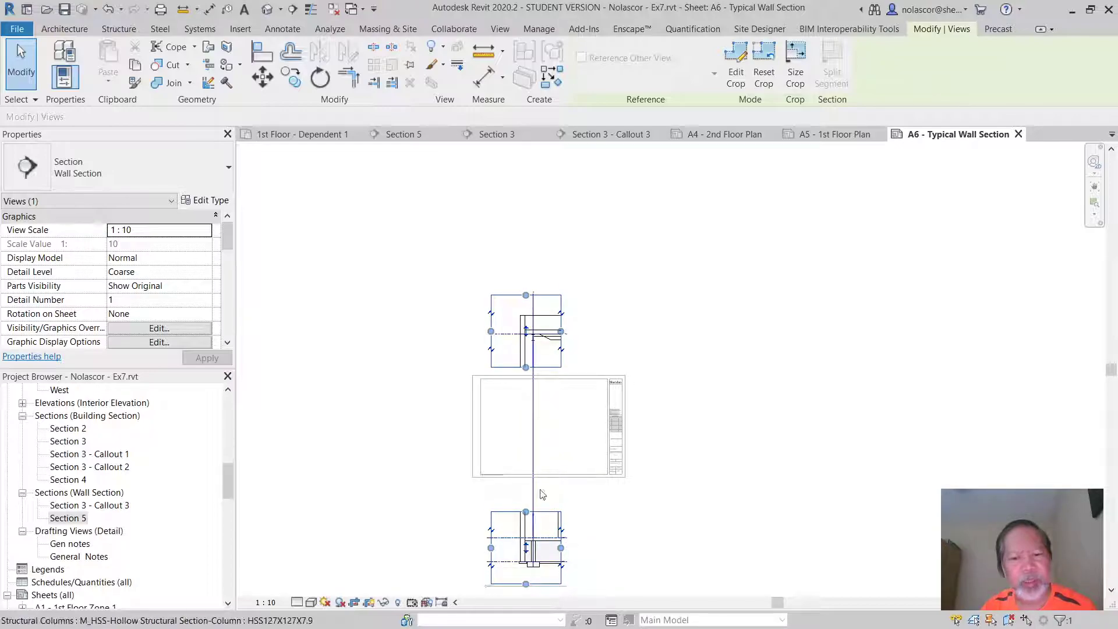
pyautogui.scroll(1, 542, 308)
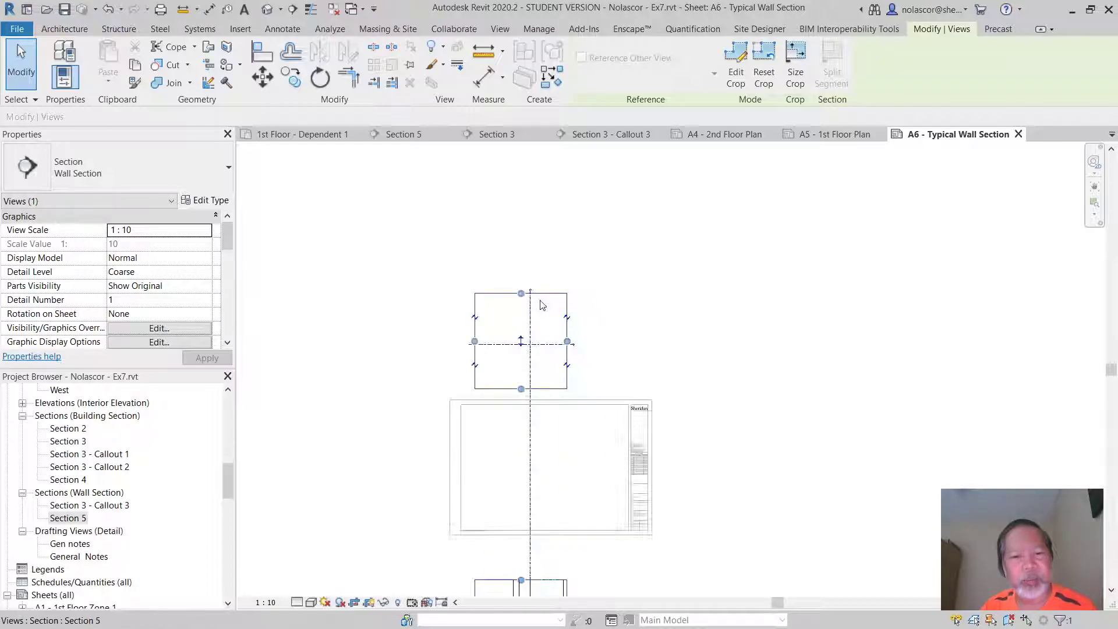
pyautogui.scroll(1, 536, 300)
pyautogui.scroll(1, 526, 301)
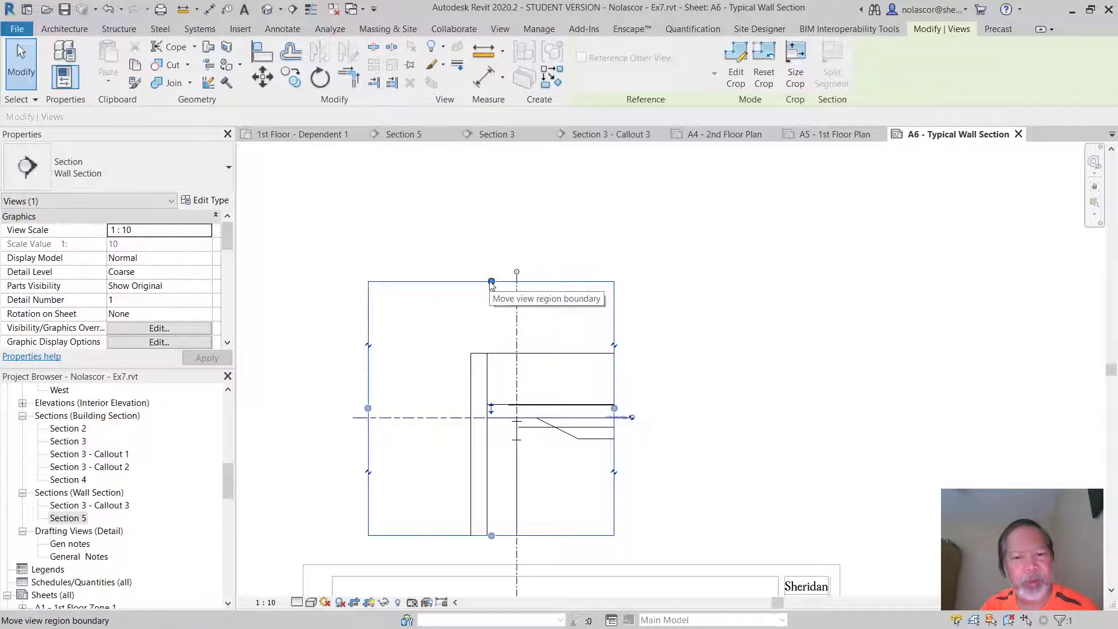
# Tighten the upper Section 5 region's crop from the top, bottom and left sides
pyautogui.moveTo(492, 300); pyautogui.dragTo(493, 354)
pyautogui.moveTo(492, 537); pyautogui.dragTo(495, 468)
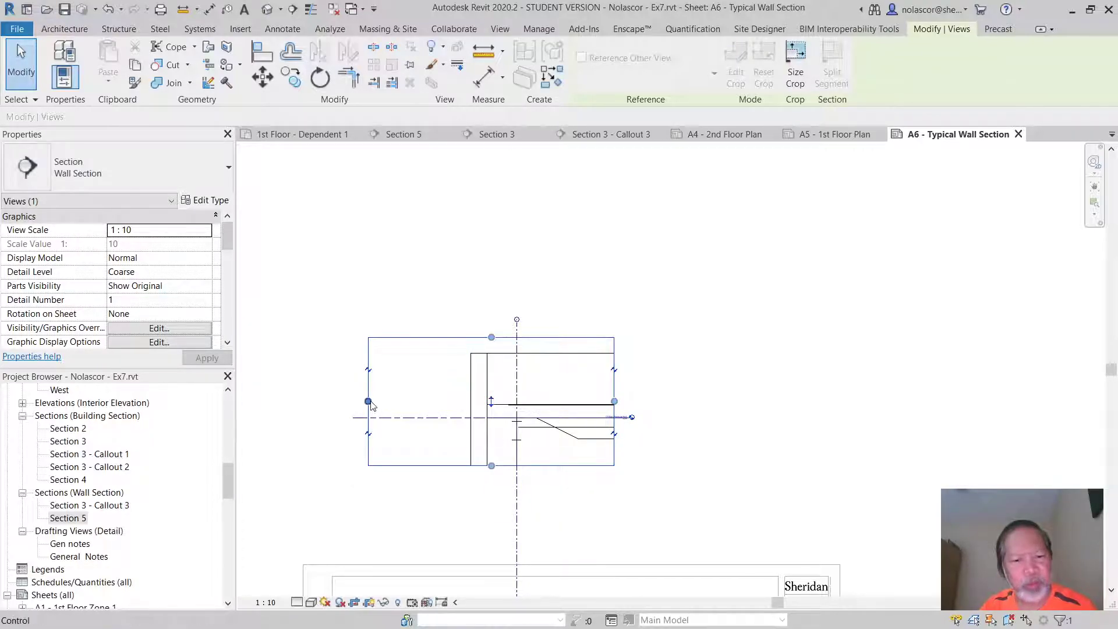
pyautogui.moveTo(368, 401); pyautogui.dragTo(426, 401)
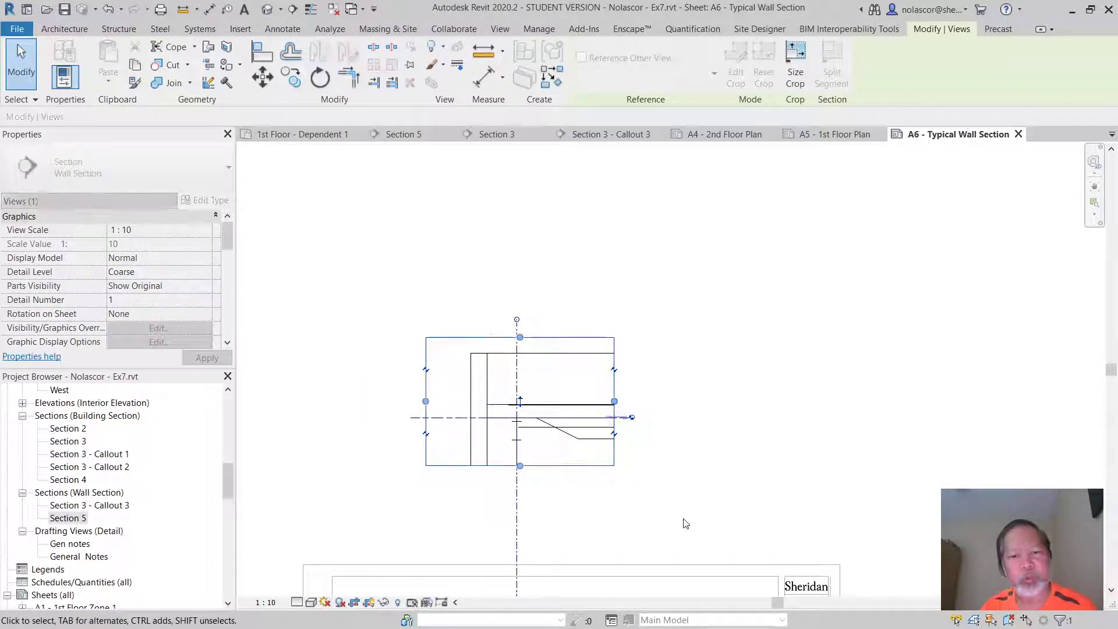
pyautogui.scroll(-2, 699, 514)
pyautogui.moveTo(699, 436); pyautogui.dragTo(707, 332, button='middle')
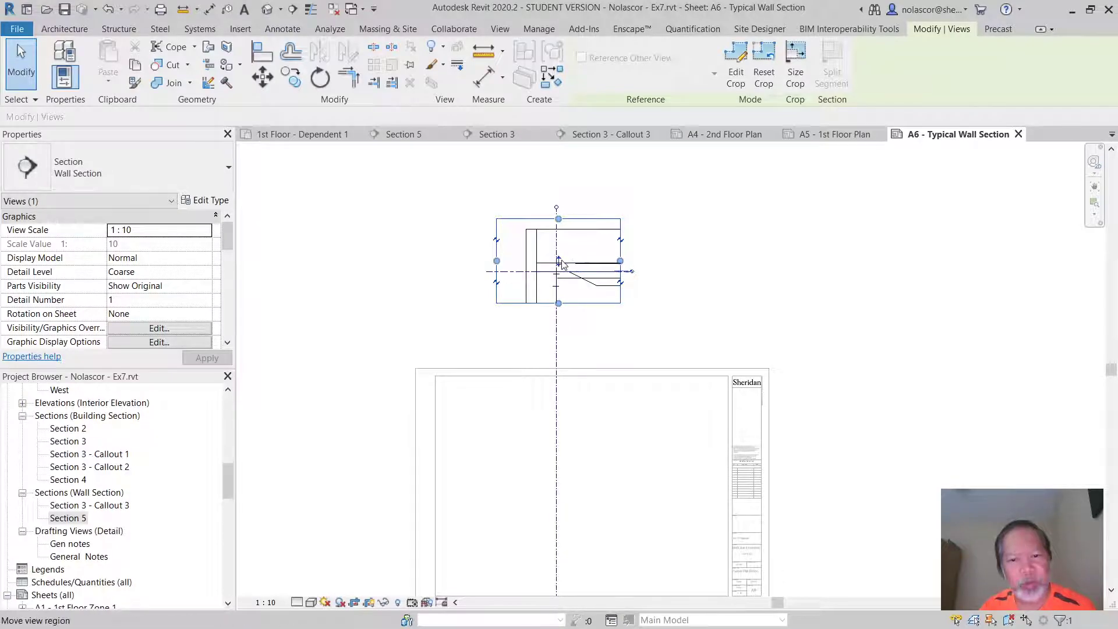
# Move the upper region onto sheet A6 and raise the lower region's top crop edge
pyautogui.moveTo(560, 265)
pyautogui.mouseDown()
pyautogui.moveTo(551, 432)
pyautogui.moveTo(566, 433)
pyautogui.mouseUp()
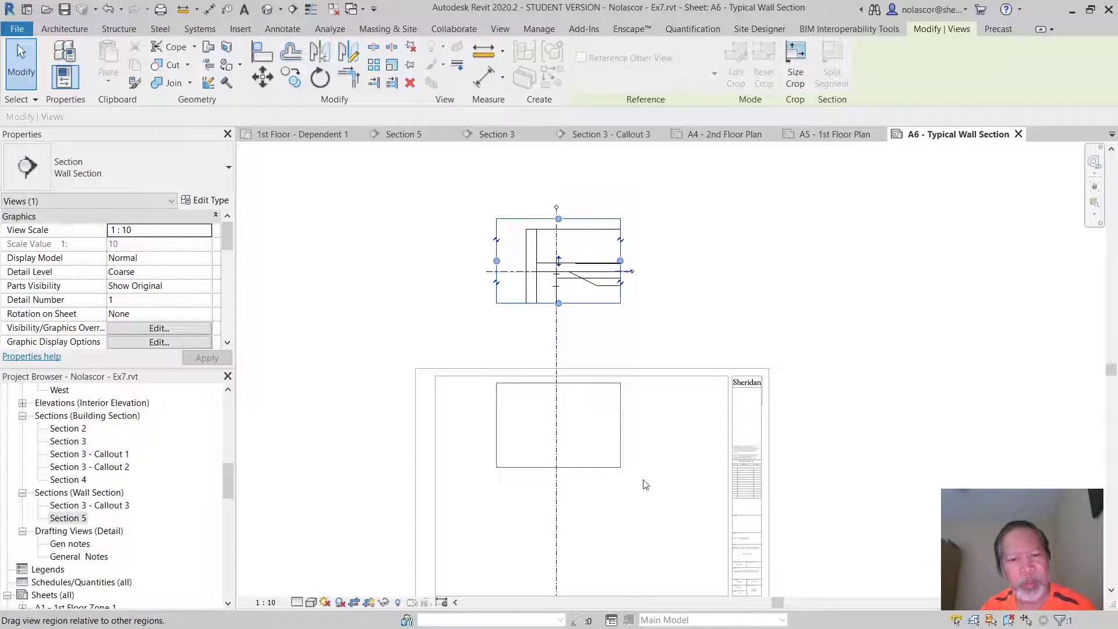
pyautogui.moveTo(645, 485); pyautogui.dragTo(644, 482)
pyautogui.scroll(-2, 632, 527)
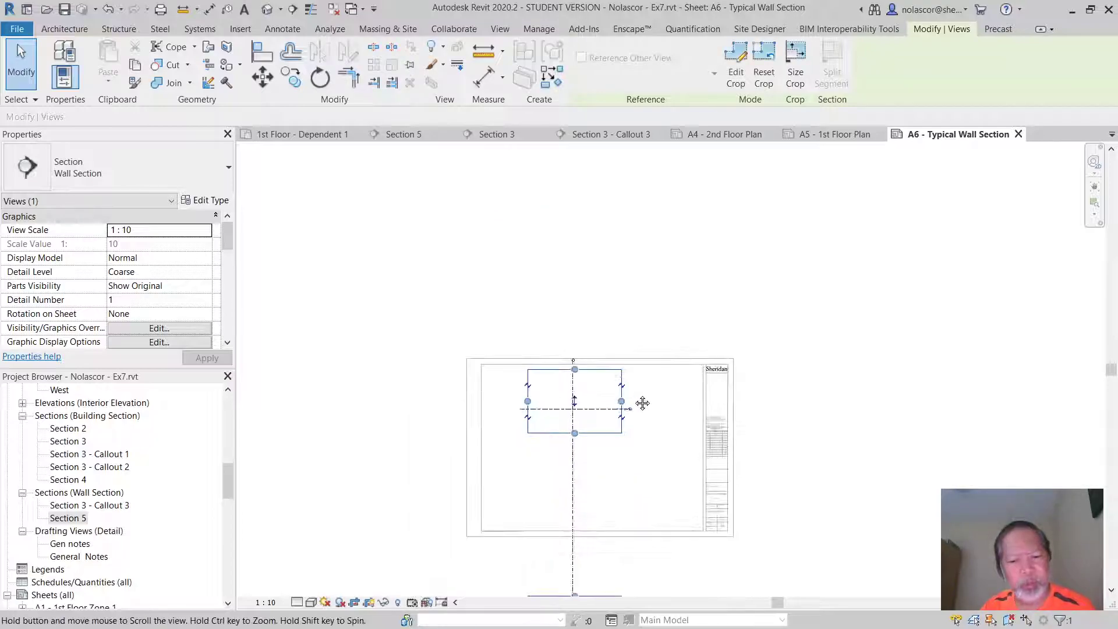
pyautogui.moveTo(643, 402); pyautogui.dragTo(634, 332, button='middle')
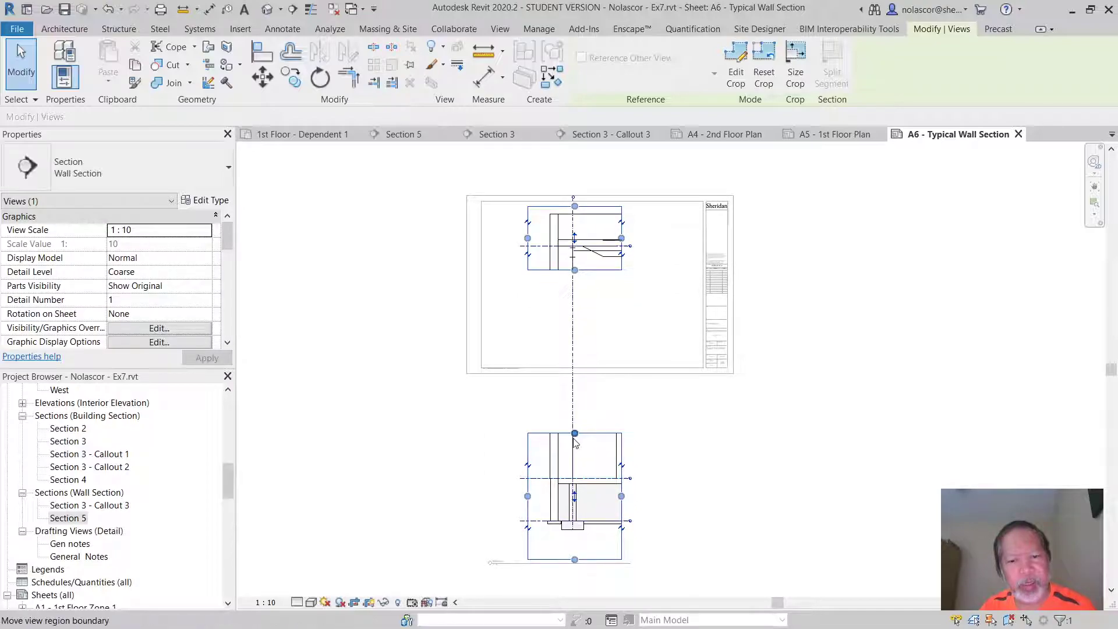
pyautogui.moveTo(576, 435)
pyautogui.mouseDown()
pyautogui.moveTo(590, 331)
pyautogui.moveTo(574, 357)
pyautogui.mouseUp()
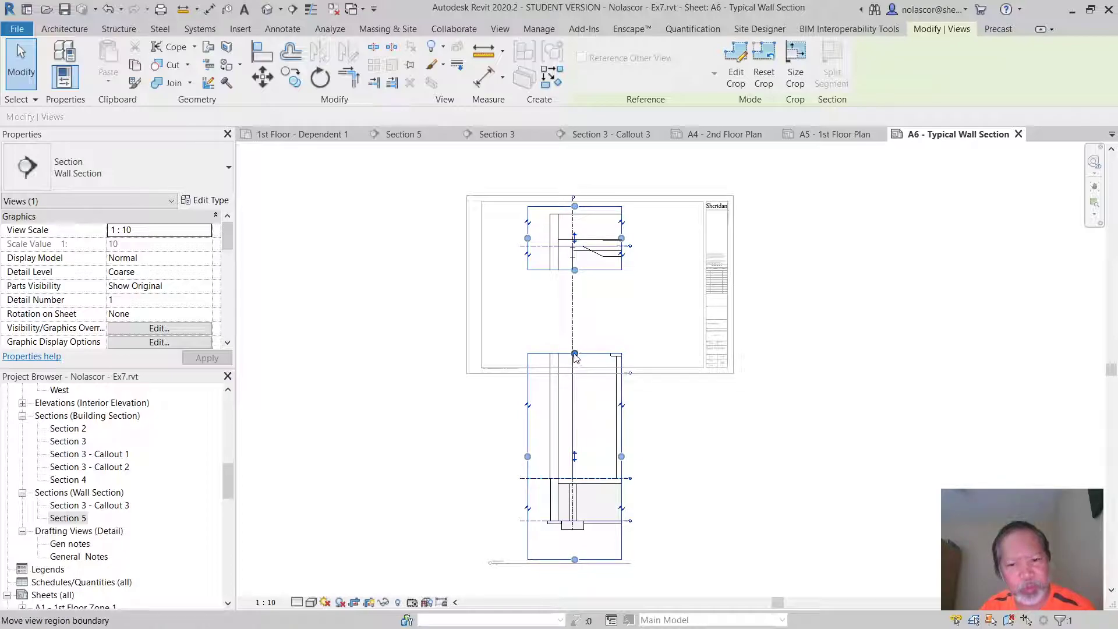
# Raise the lower region's top boundary and move the upper region up off the sheet
pyautogui.moveTo(575, 355); pyautogui.dragTo(575, 314)
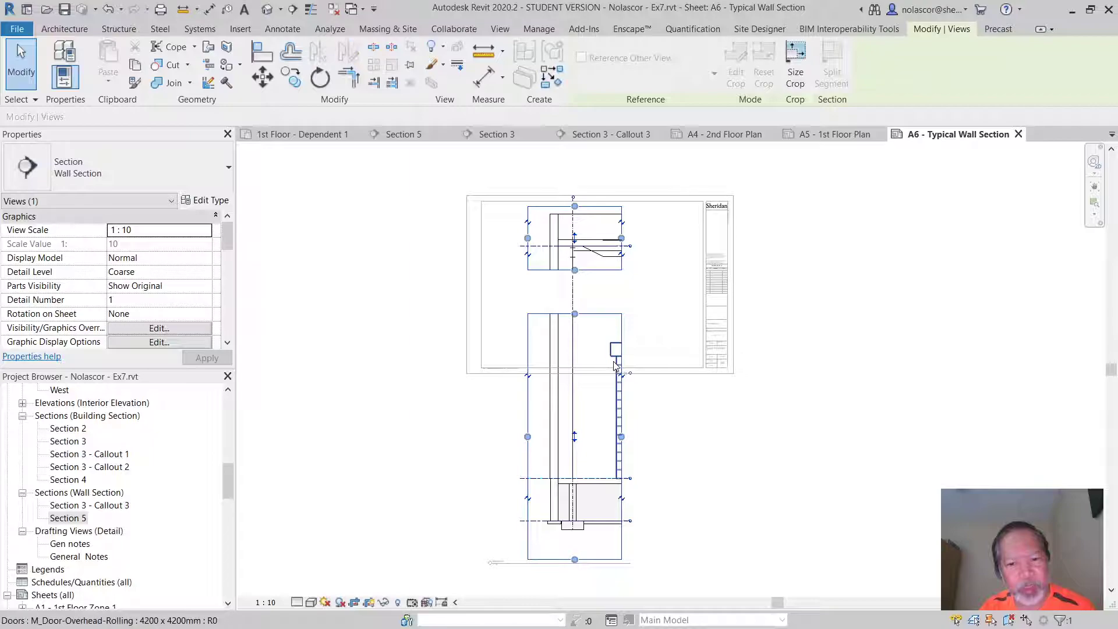
pyautogui.moveTo(574, 313)
pyautogui.mouseDown()
pyautogui.moveTo(578, 297)
pyautogui.moveTo(578, 315)
pyautogui.moveTo(591, 312)
pyautogui.mouseUp()
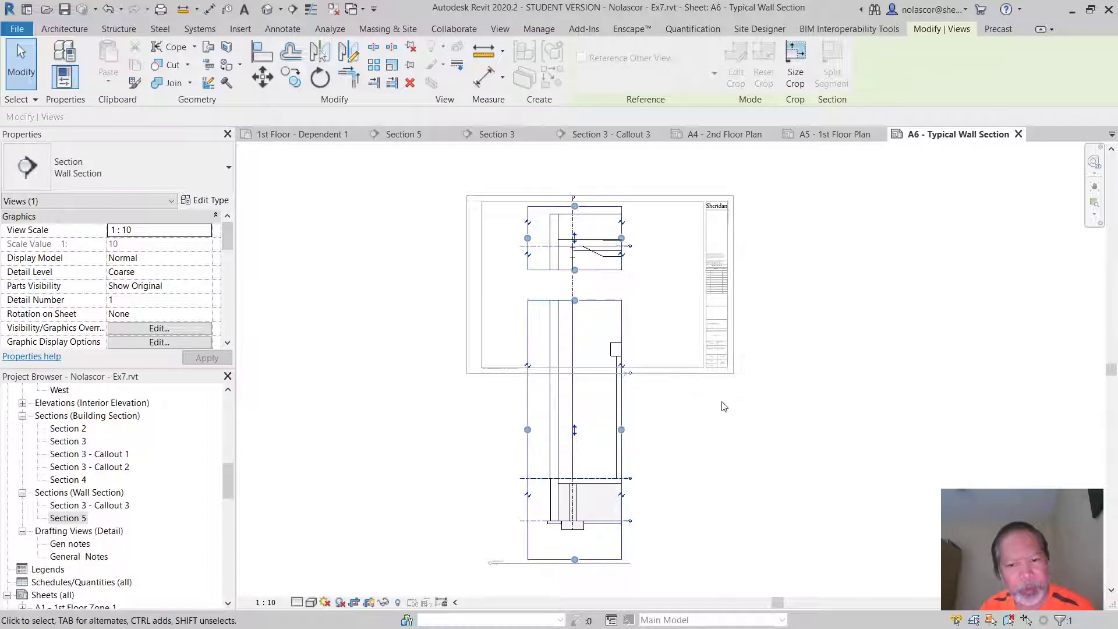
pyautogui.scroll(-1, 725, 408)
pyautogui.scroll(-1, 698, 347)
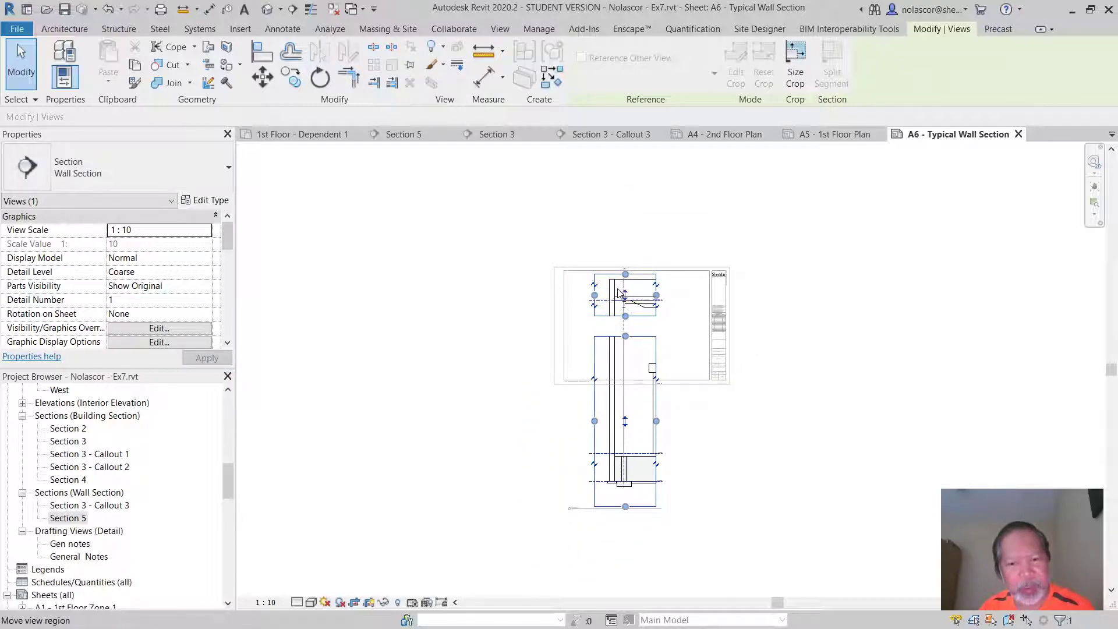
pyautogui.moveTo(625, 300); pyautogui.dragTo(626, 210)
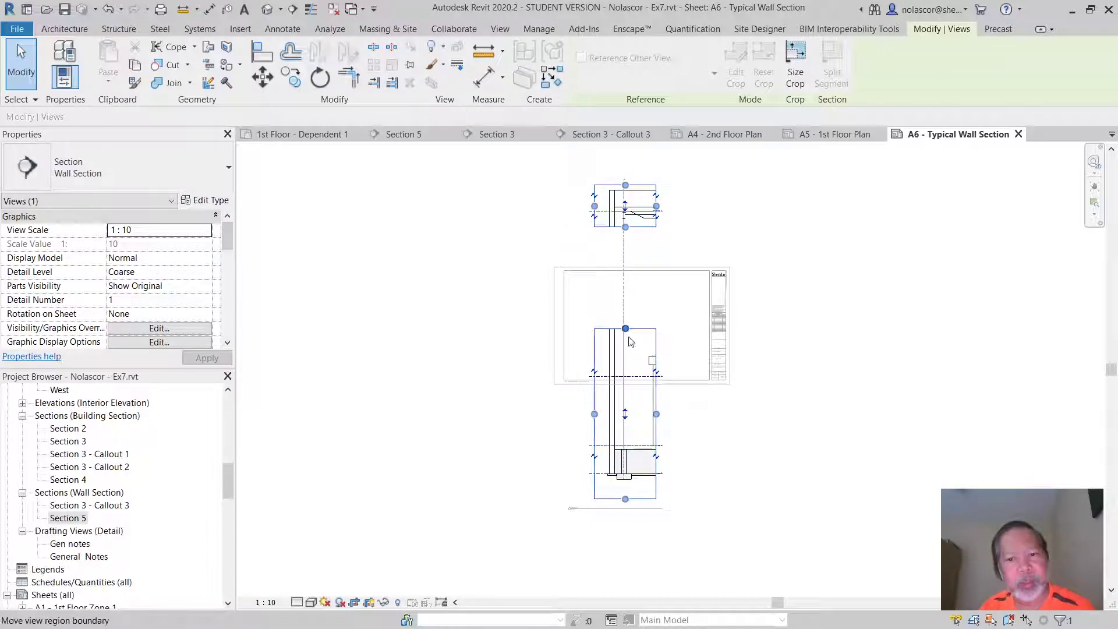
pyautogui.moveTo(625, 331); pyautogui.dragTo(633, 267)
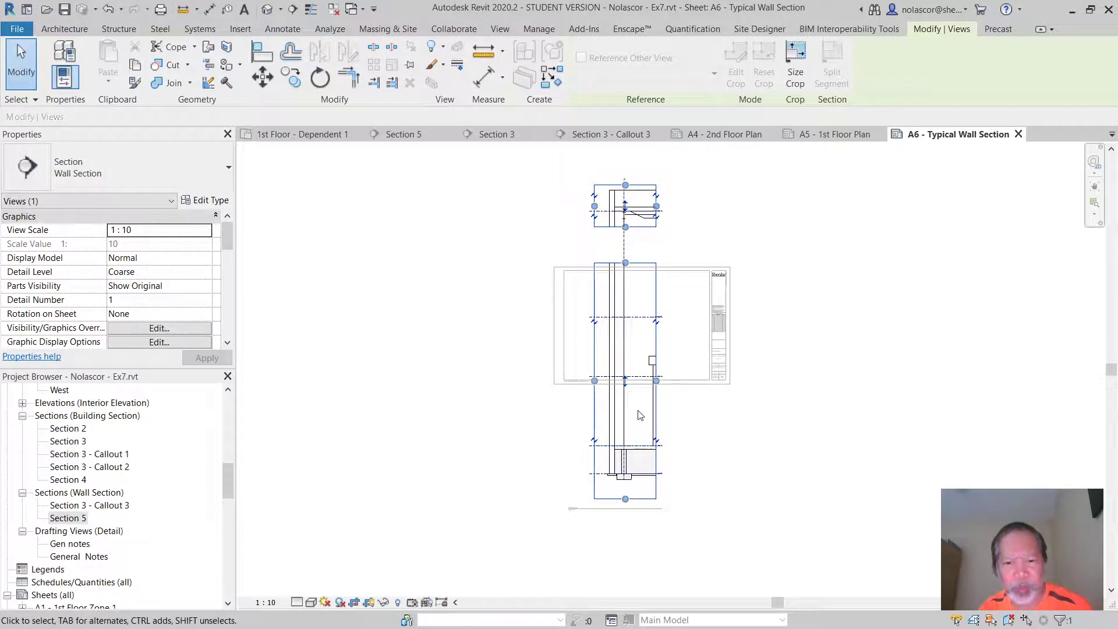
pyautogui.scroll(1, 639, 415)
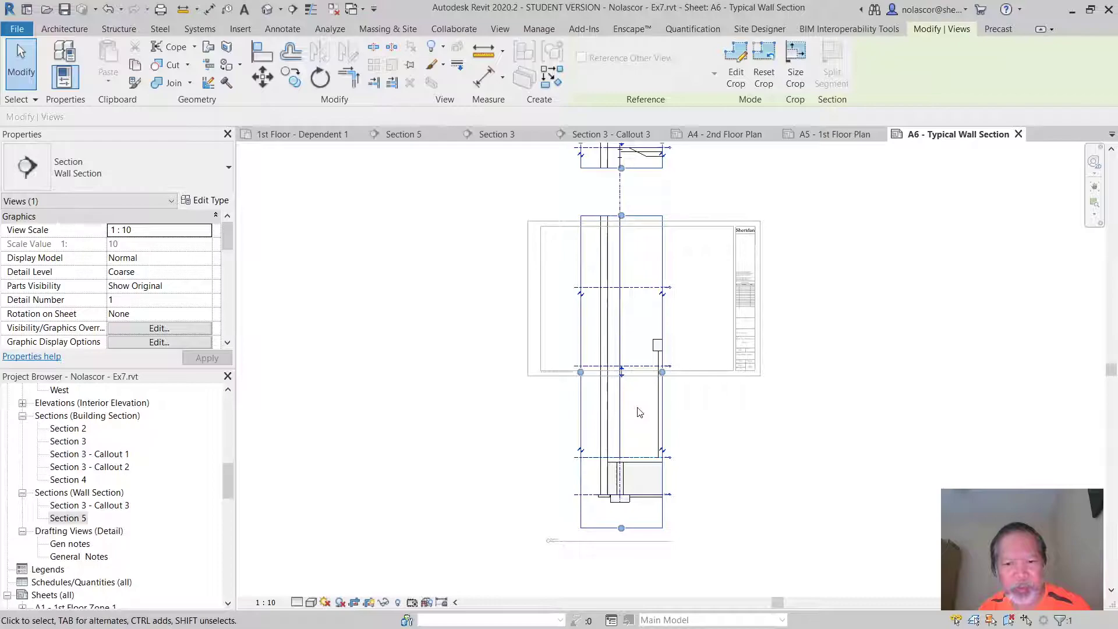
pyautogui.scroll(-1, 638, 412)
# Trim the lower region's top and bottom crop edges tightly around the floor connection
pyautogui.moveTo(635, 404); pyautogui.dragTo(633, 494, button='middle')
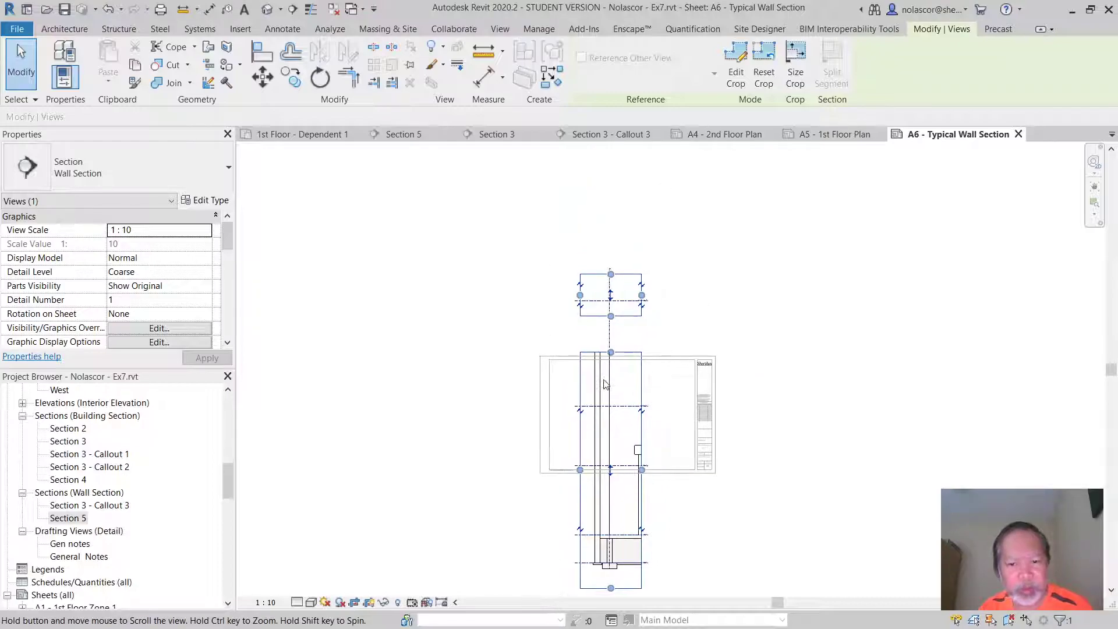
pyautogui.moveTo(614, 358); pyautogui.dragTo(614, 343)
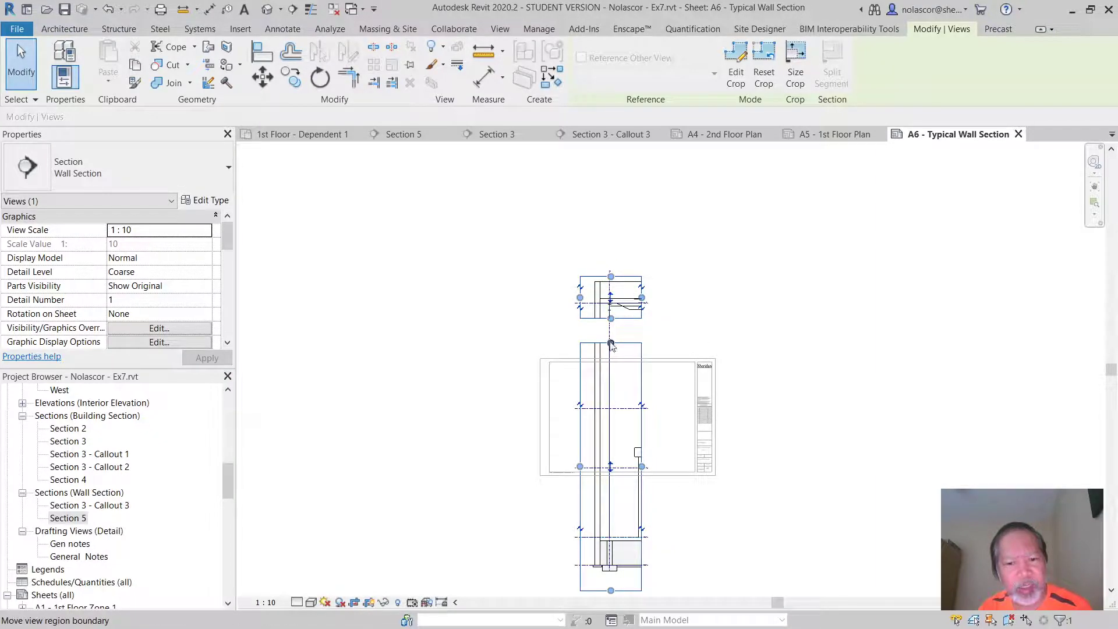
pyautogui.moveTo(611, 345); pyautogui.dragTo(608, 510)
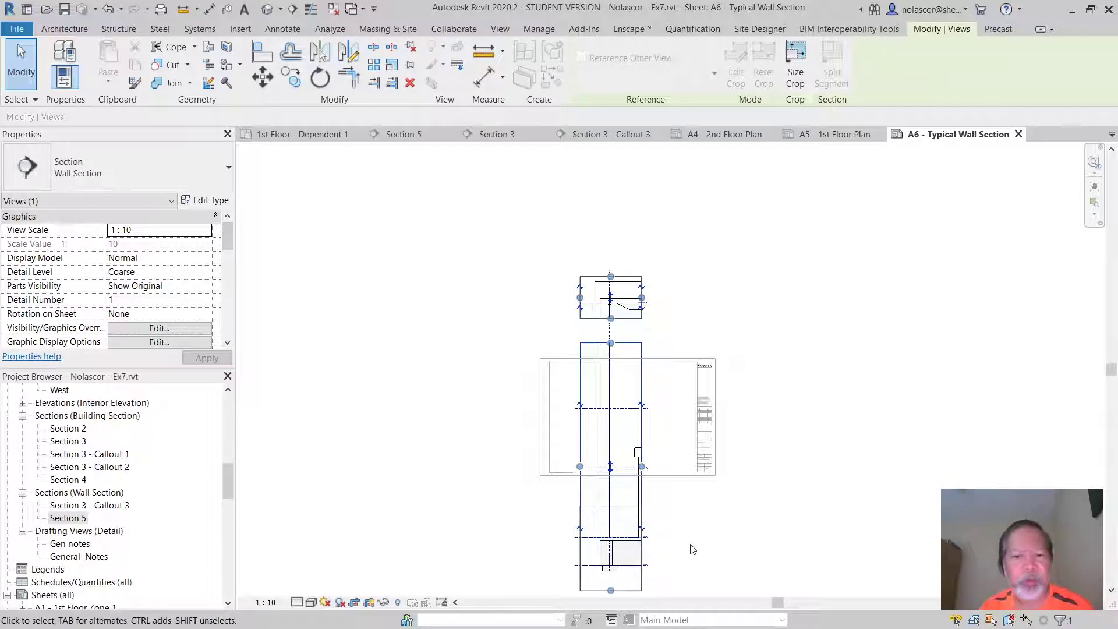
pyautogui.moveTo(691, 549); pyautogui.dragTo(683, 496, button='middle')
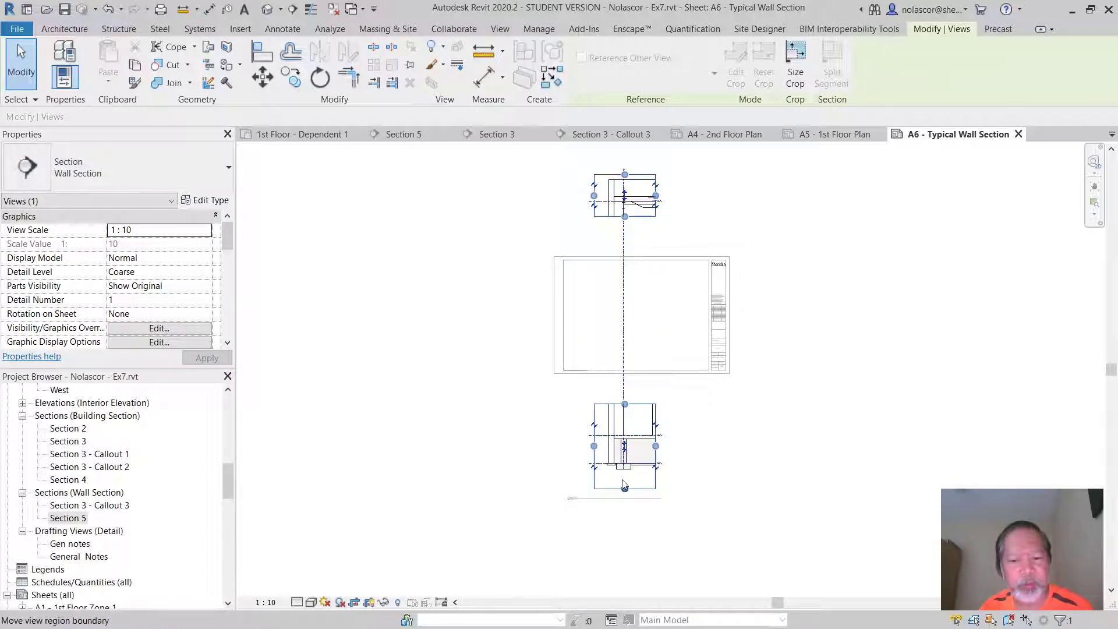
pyautogui.scroll(2, 626, 486)
pyautogui.scroll(2, 626, 494)
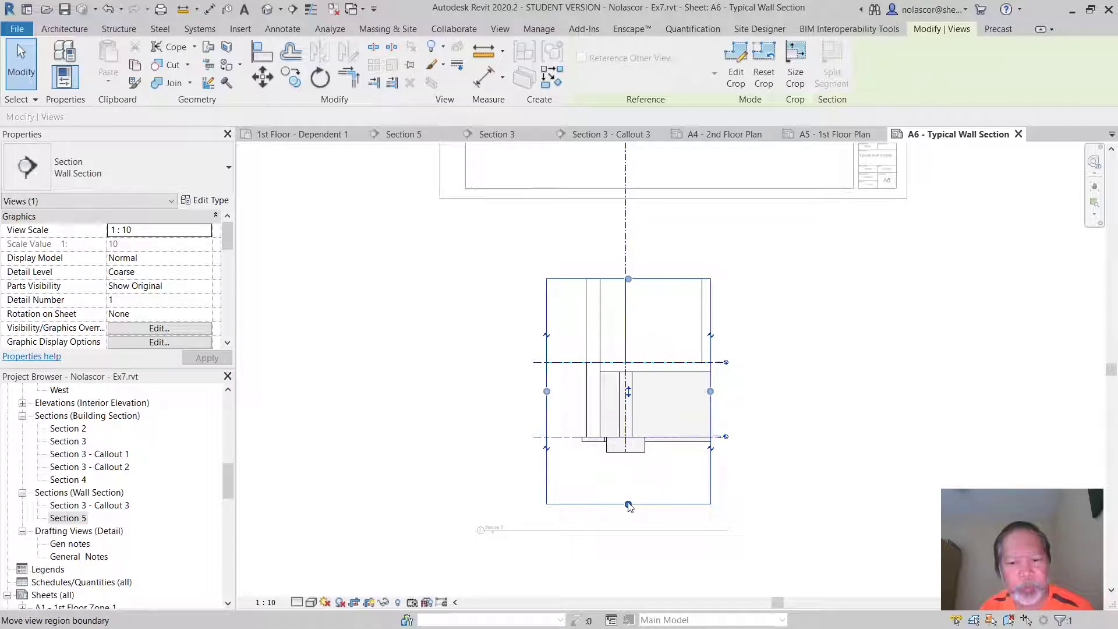
pyautogui.moveTo(628, 505); pyautogui.dragTo(635, 472)
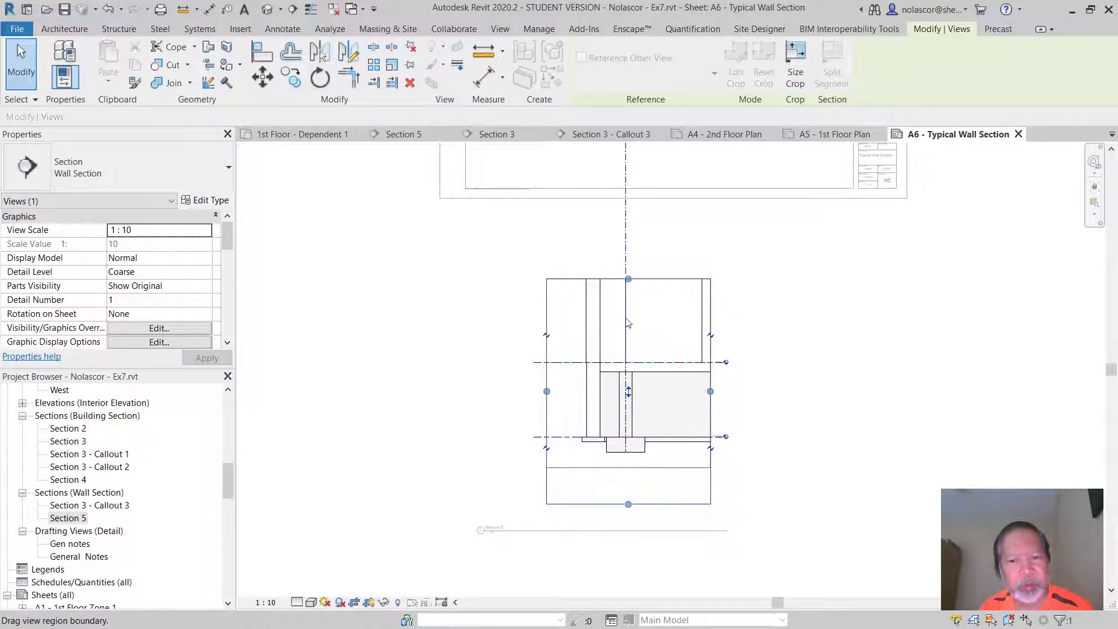
pyautogui.moveTo(629, 280); pyautogui.dragTo(627, 322)
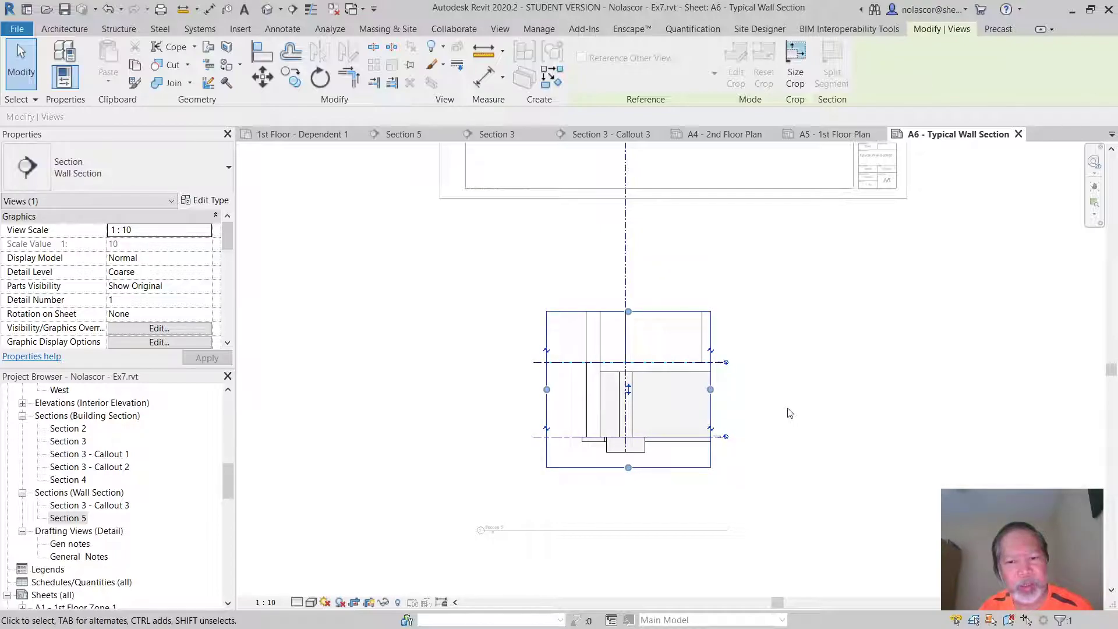
pyautogui.scroll(-3, 789, 412)
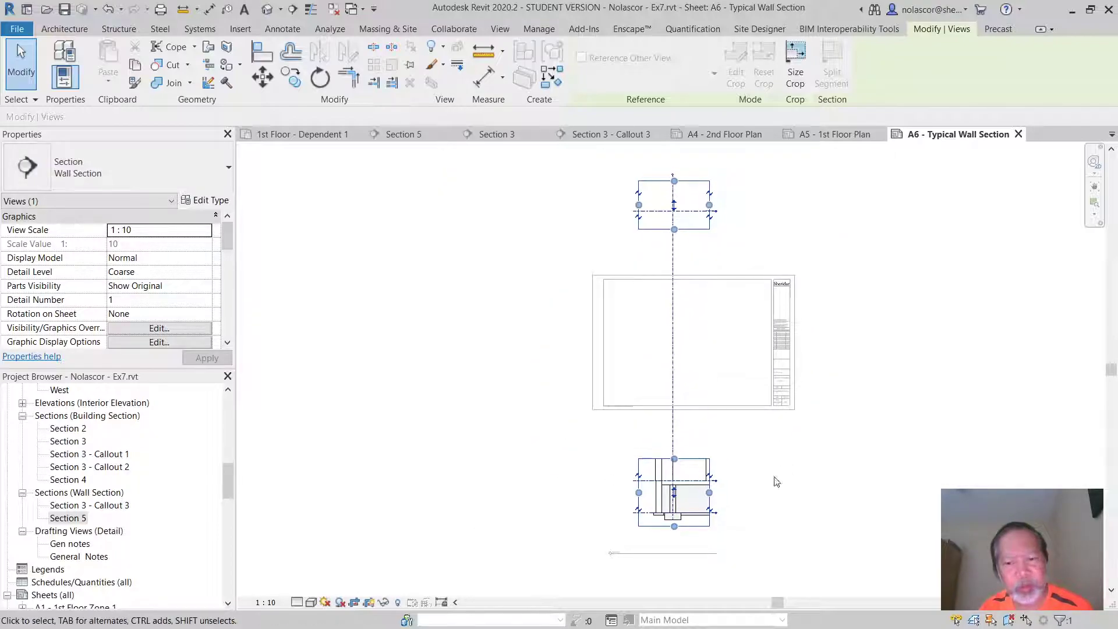
# Move the floor-connection region up into sheet A6 and the roof region down above it
pyautogui.click(673, 495)
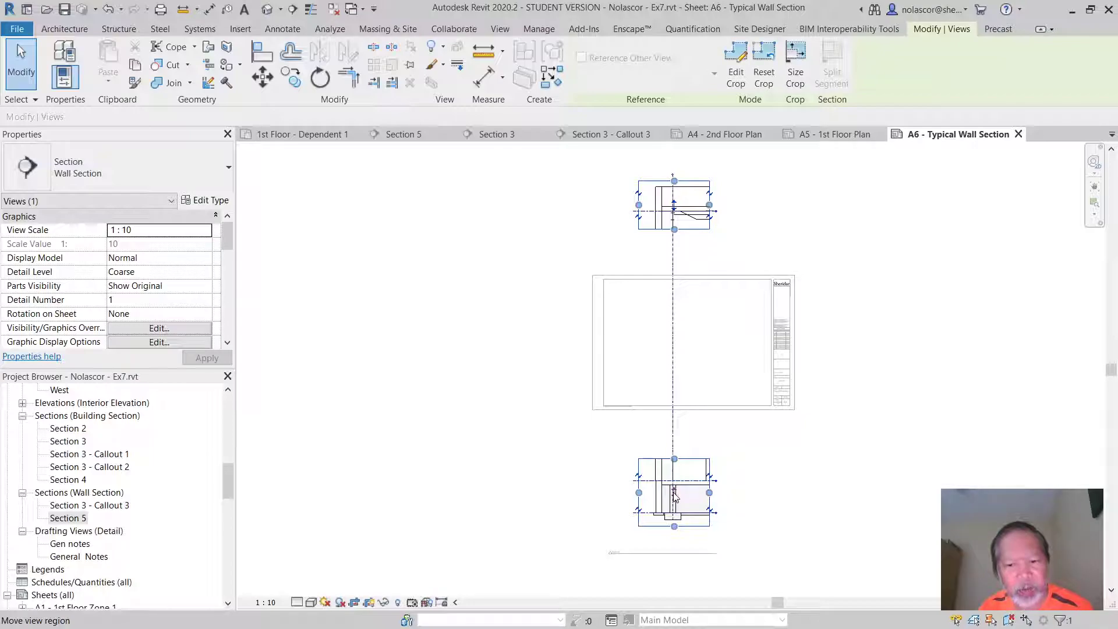
pyautogui.moveTo(673, 494); pyautogui.dragTo(682, 371)
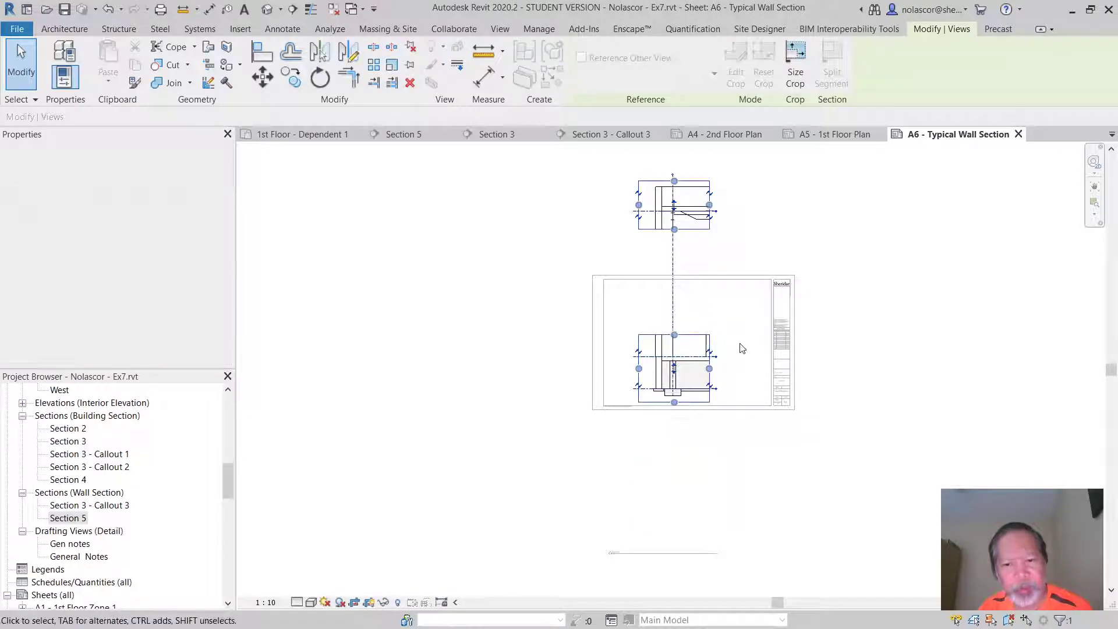
pyautogui.moveTo(748, 357); pyautogui.dragTo(718, 436, button='middle')
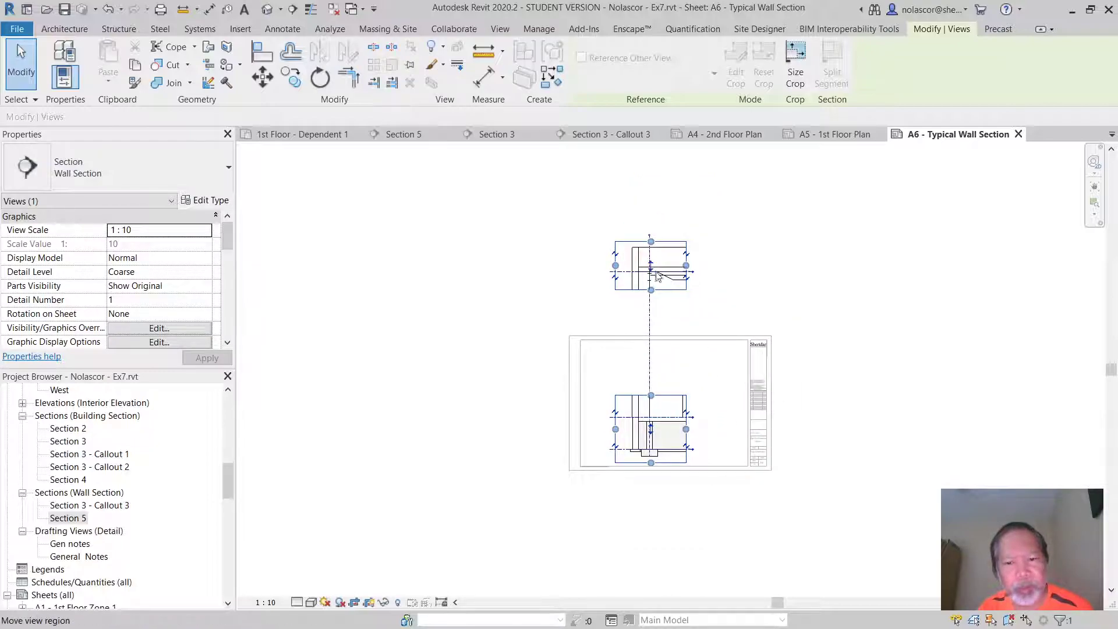
pyautogui.moveTo(652, 271); pyautogui.dragTo(654, 344)
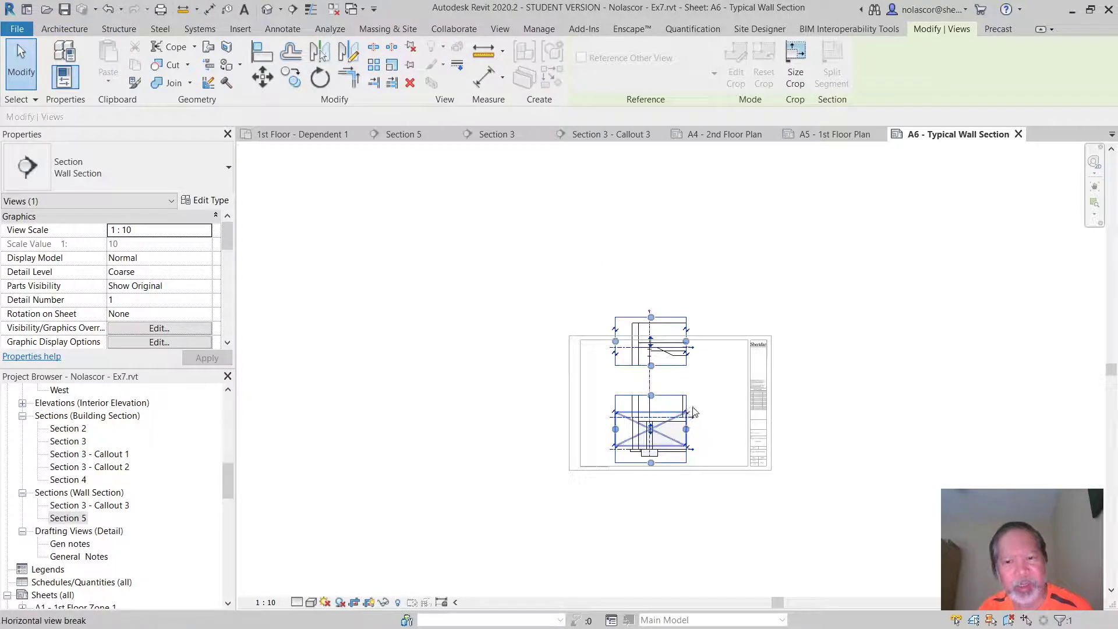
pyautogui.scroll(2, 710, 406)
pyautogui.scroll(2, 710, 406)
pyautogui.scroll(1, 710, 407)
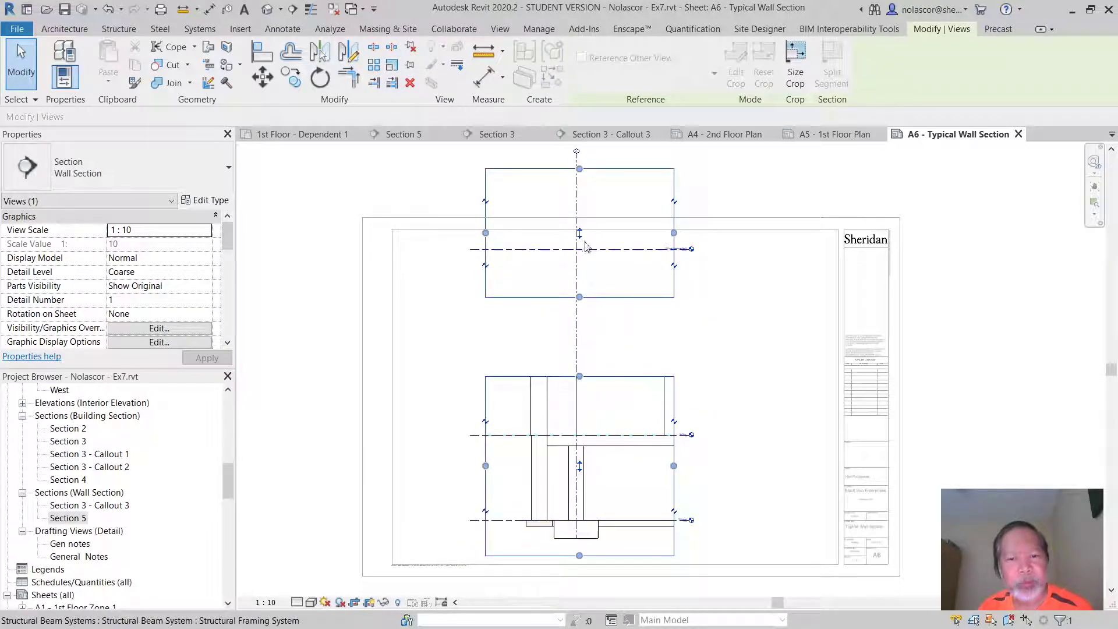
# Nudge the roof region lower and re-crop the floor region's top and bottom edges
pyautogui.moveTo(578, 261); pyautogui.dragTo(581, 292)
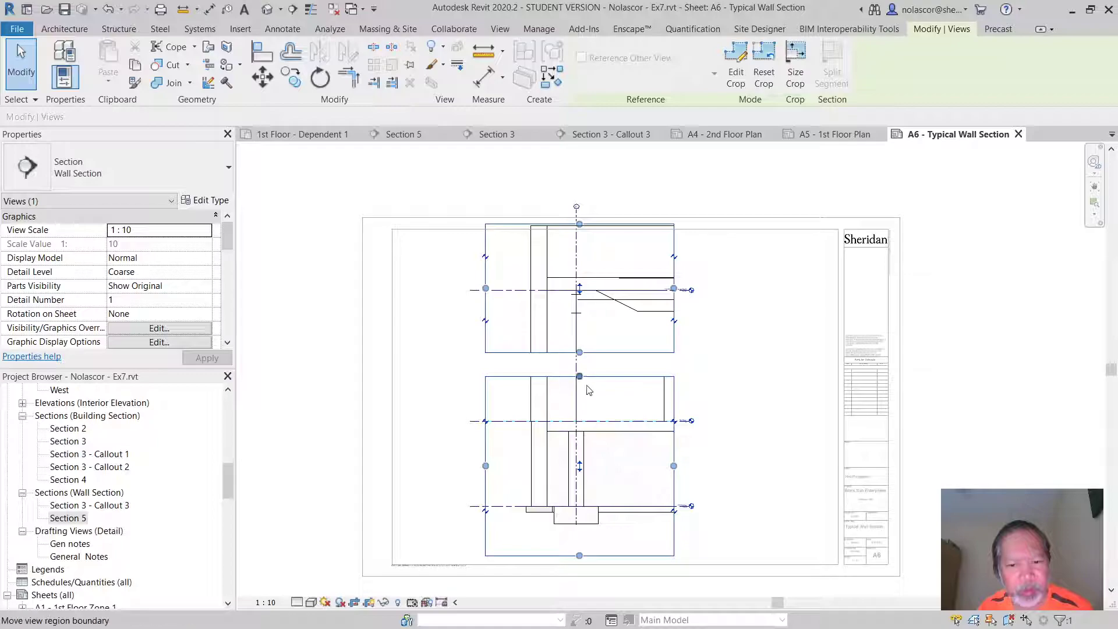
pyautogui.moveTo(583, 388); pyautogui.dragTo(579, 398)
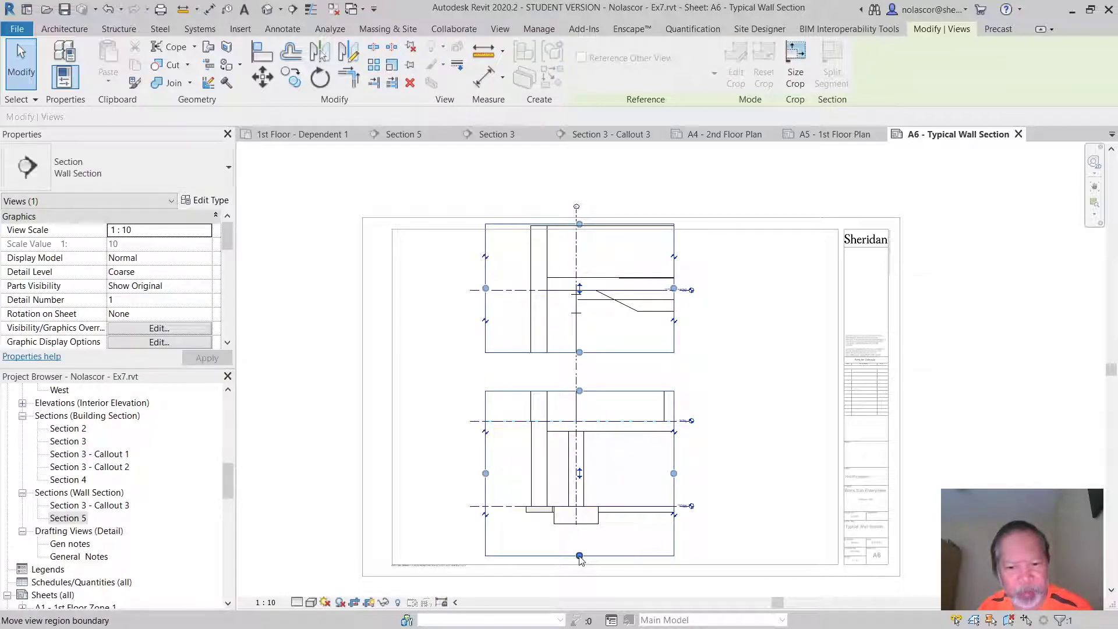
pyautogui.moveTo(581, 557); pyautogui.dragTo(579, 548)
pyautogui.moveTo(593, 498)
pyautogui.mouseDown()
pyautogui.moveTo(587, 481)
pyautogui.moveTo(582, 496)
pyautogui.moveTo(600, 492)
pyautogui.mouseUp()
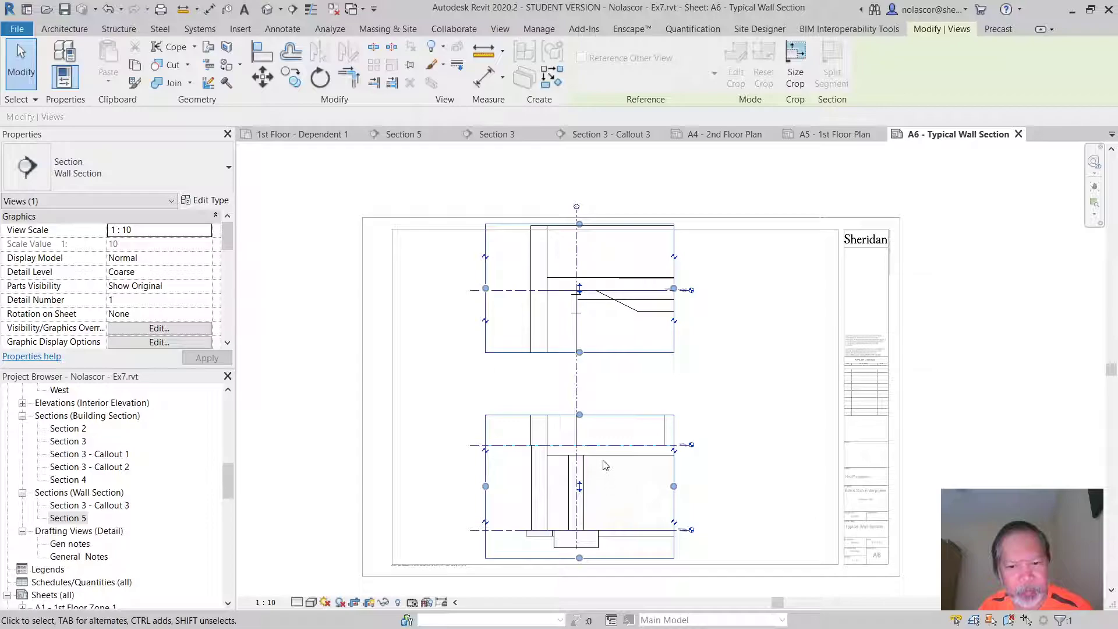
# Move the roof and floor regions closer together on the sheet
pyautogui.moveTo(578, 292); pyautogui.dragTo(581, 316)
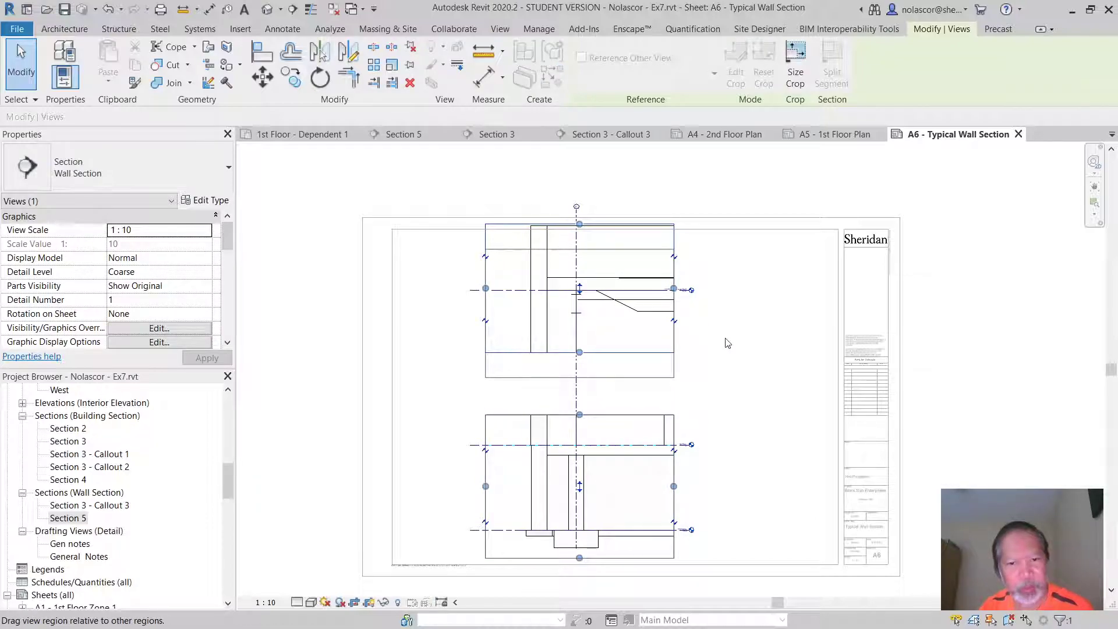
pyautogui.moveTo(725, 343); pyautogui.dragTo(764, 399)
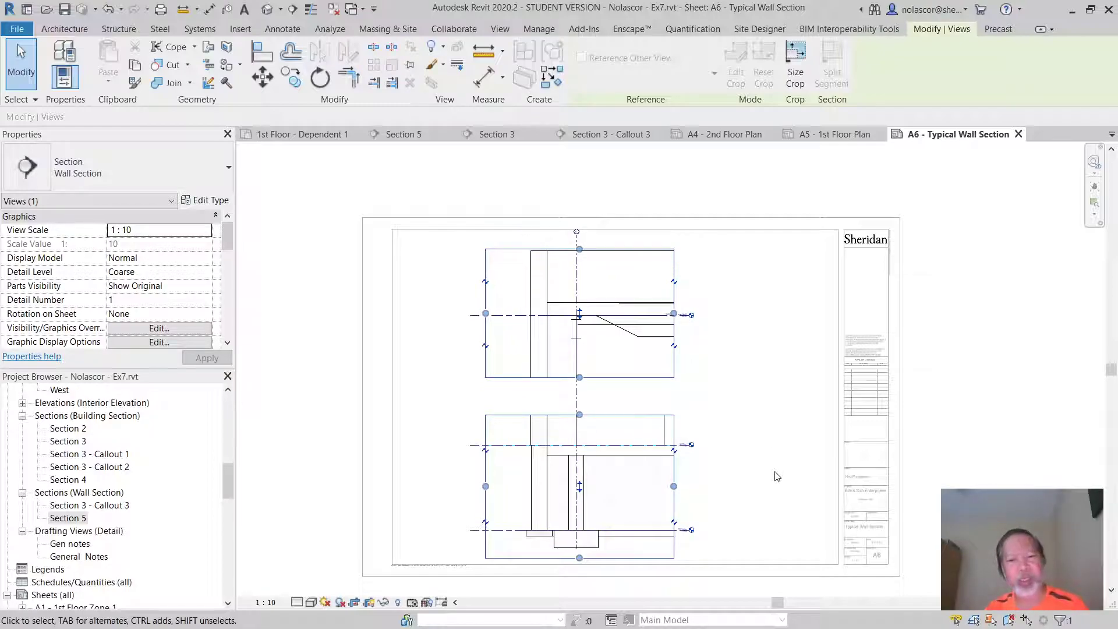
pyautogui.moveTo(752, 437); pyautogui.dragTo(743, 370, button='middle')
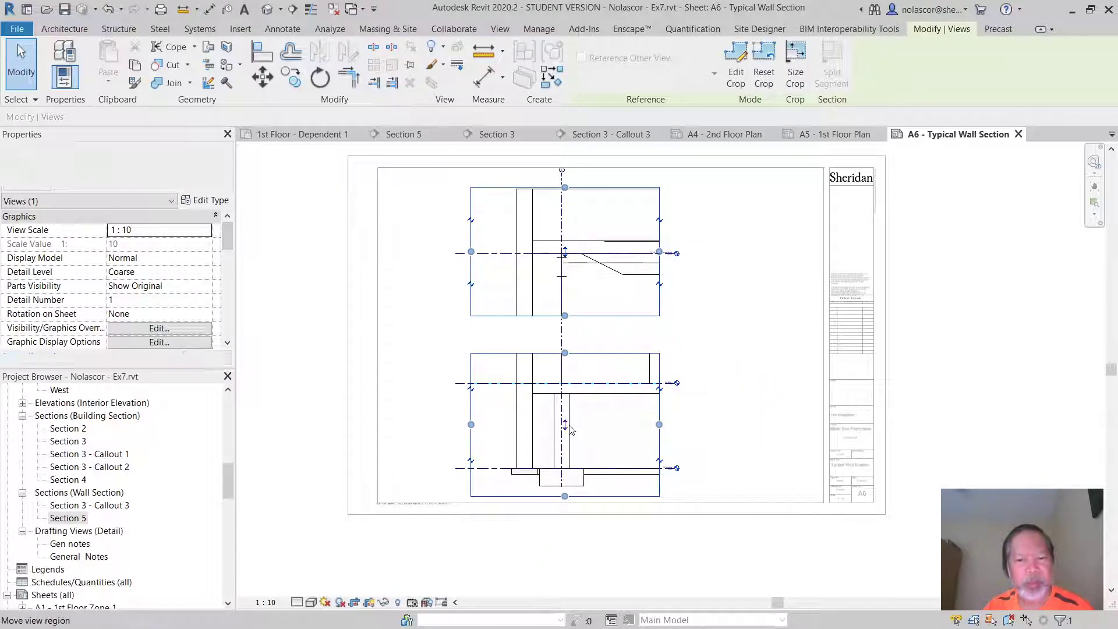
pyautogui.moveTo(571, 430); pyautogui.dragTo(572, 412)
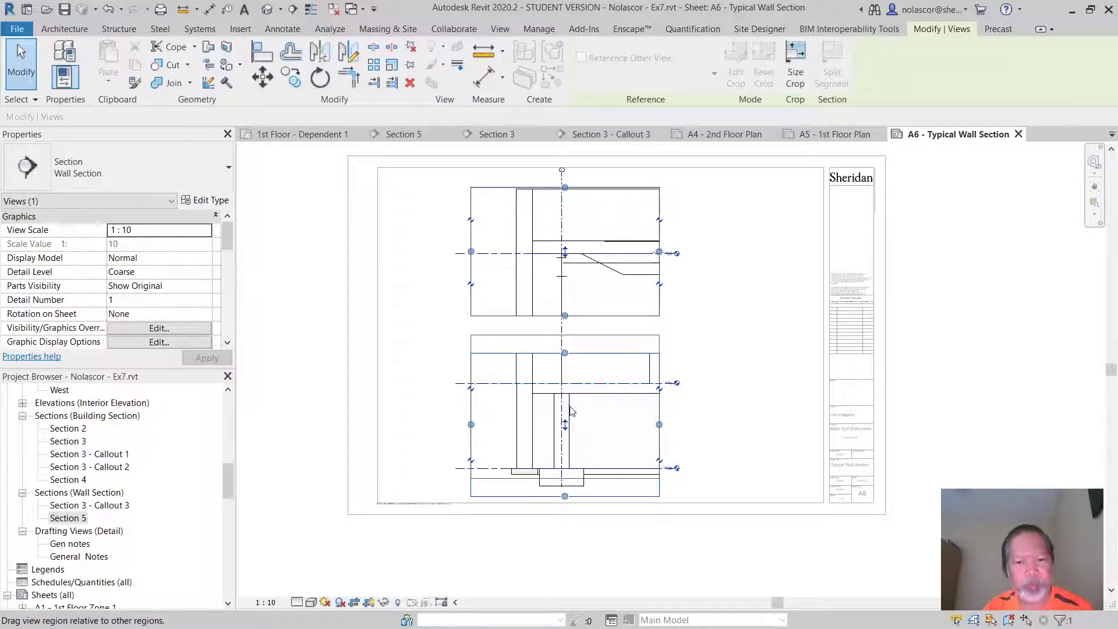
pyautogui.scroll(-3, 705, 489)
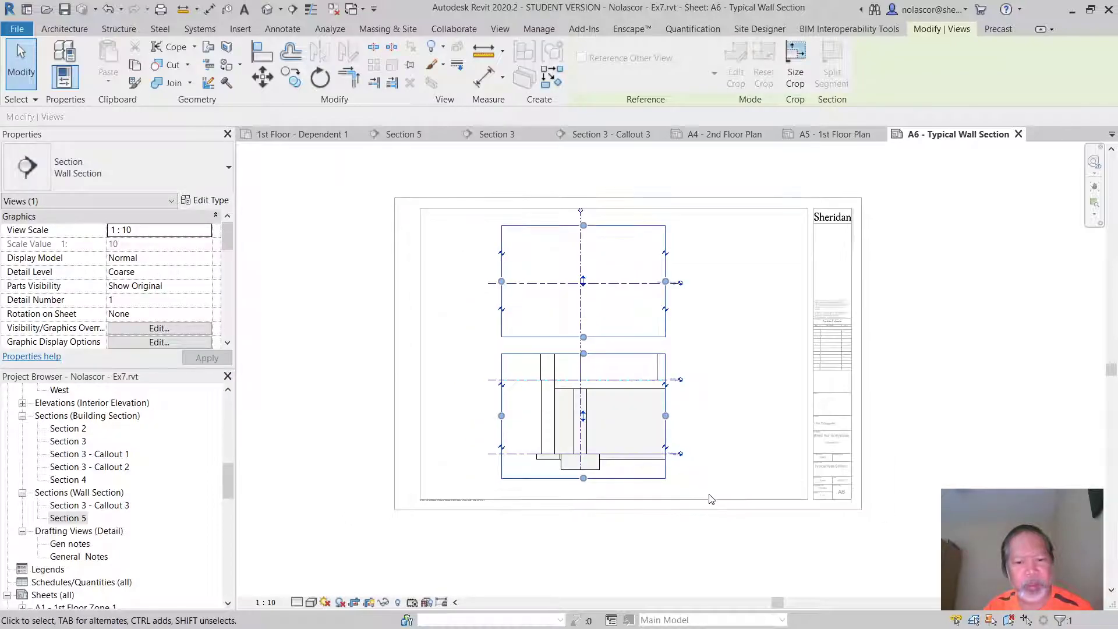
pyautogui.scroll(-1, 710, 506)
# Finish region editing, move the Section 5 viewport higher, and shift its title right and down
pyautogui.click(845, 537)
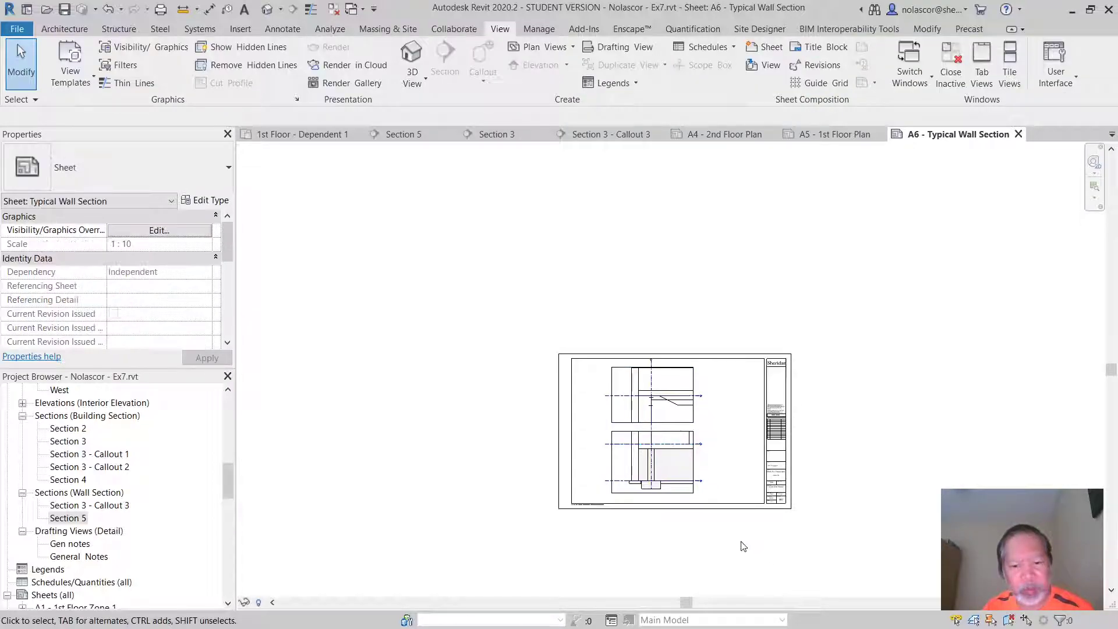
pyautogui.scroll(-1, 655, 490)
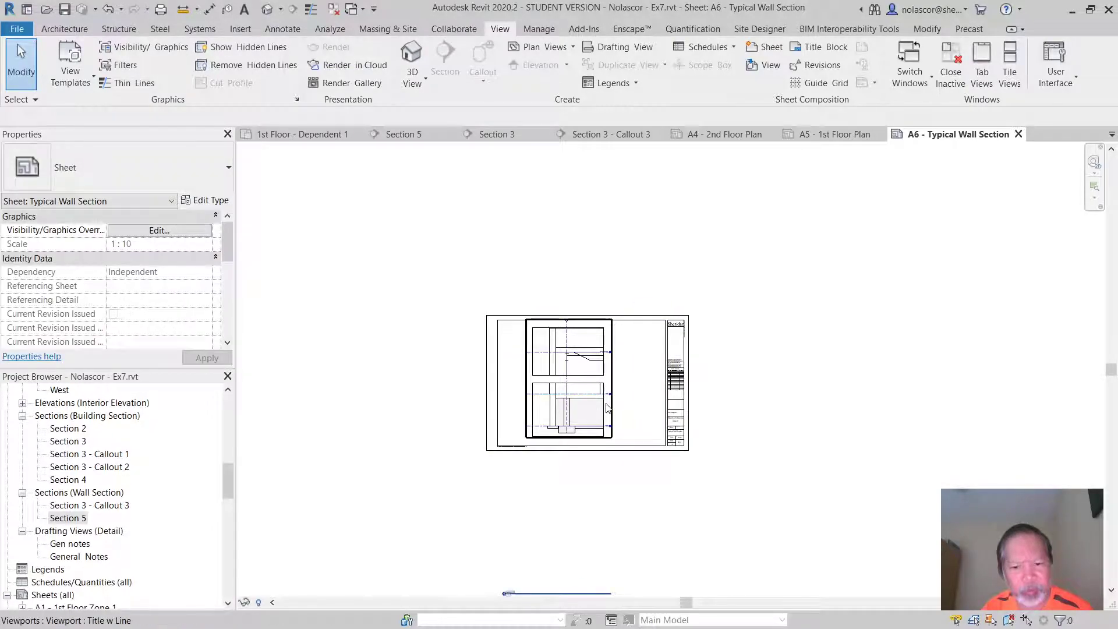
pyautogui.click(600, 447)
pyautogui.click(659, 551)
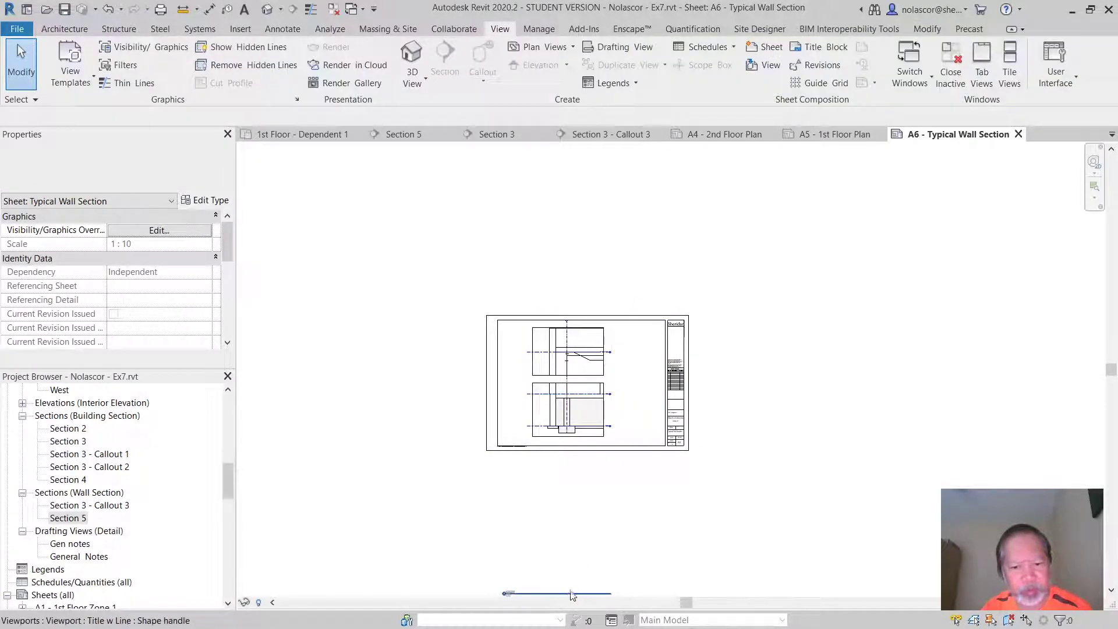
pyautogui.moveTo(580, 548); pyautogui.dragTo(593, 437)
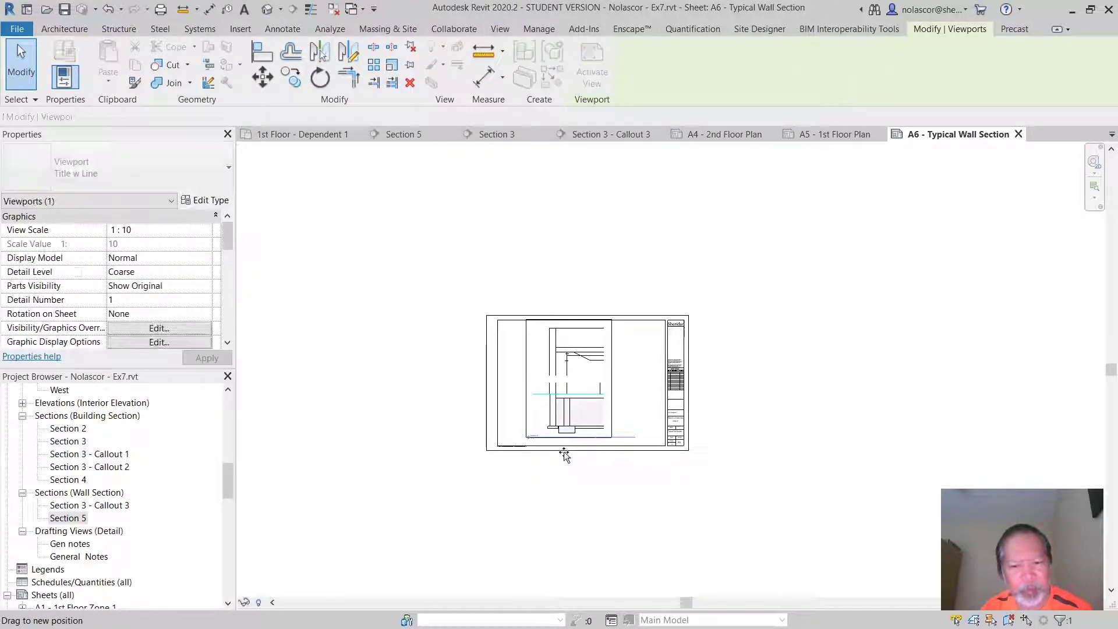
pyautogui.scroll(1, 563, 455)
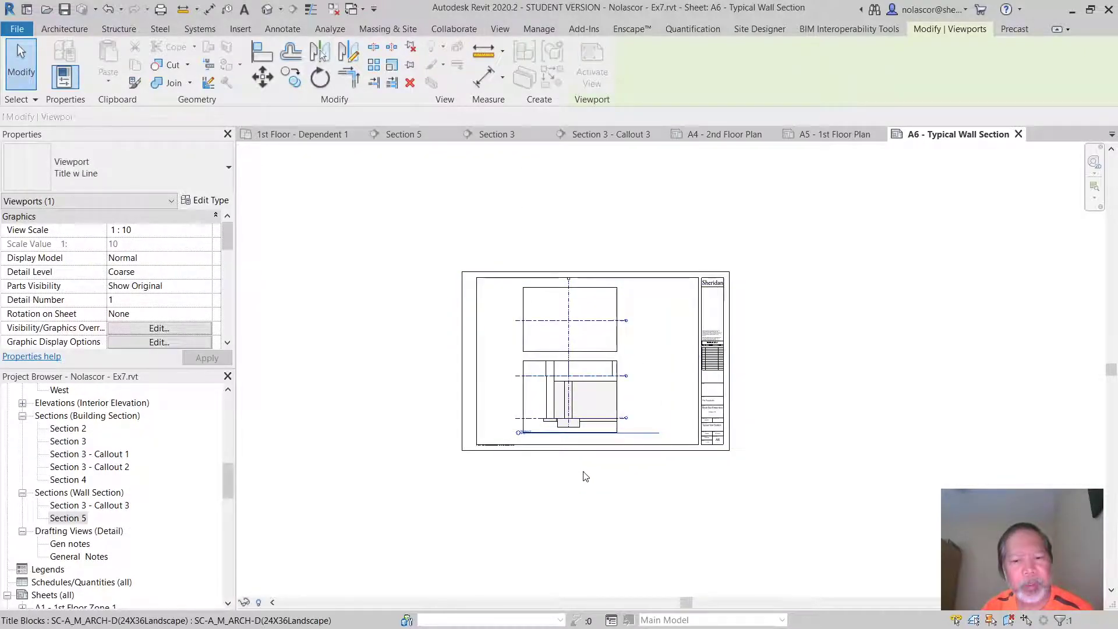
pyautogui.scroll(3, 584, 476)
pyautogui.scroll(1, 560, 507)
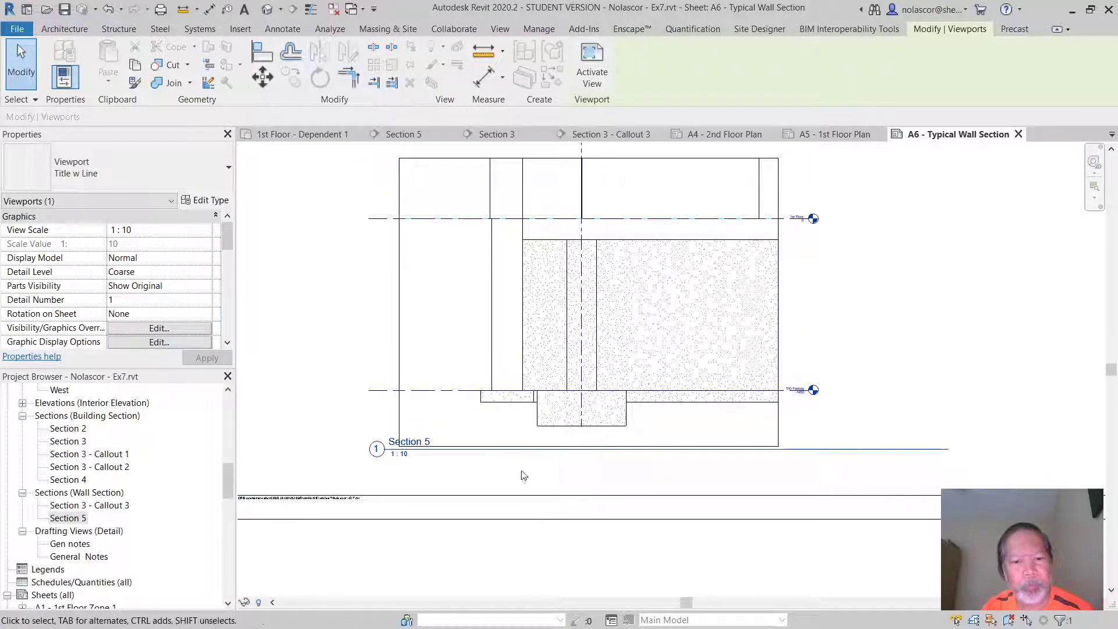
pyautogui.moveTo(564, 458); pyautogui.dragTo(608, 466)
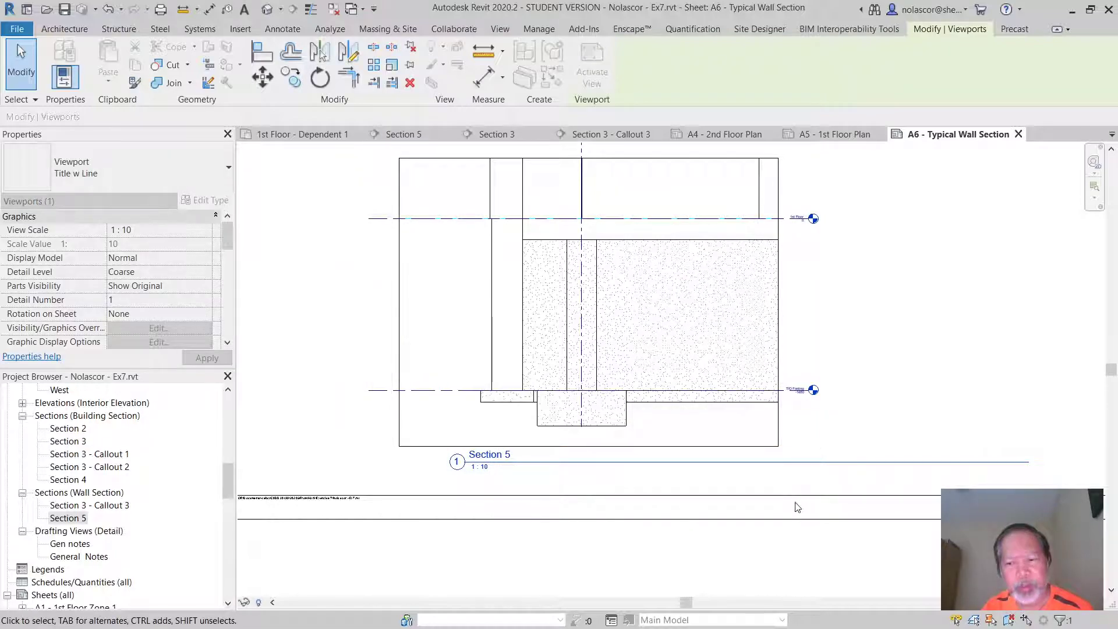
pyautogui.scroll(-2, 793, 507)
pyautogui.scroll(-2, 822, 441)
pyautogui.scroll(-2, 821, 440)
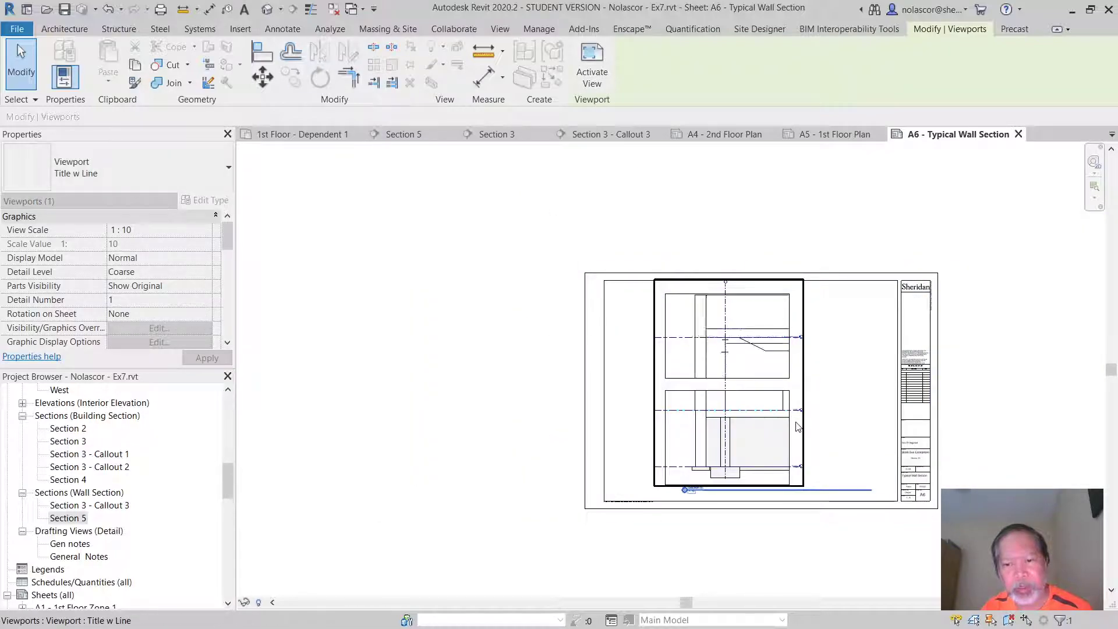
# Select the Section 5 viewport and drag its title line end left to just past the title
pyautogui.click(797, 428)
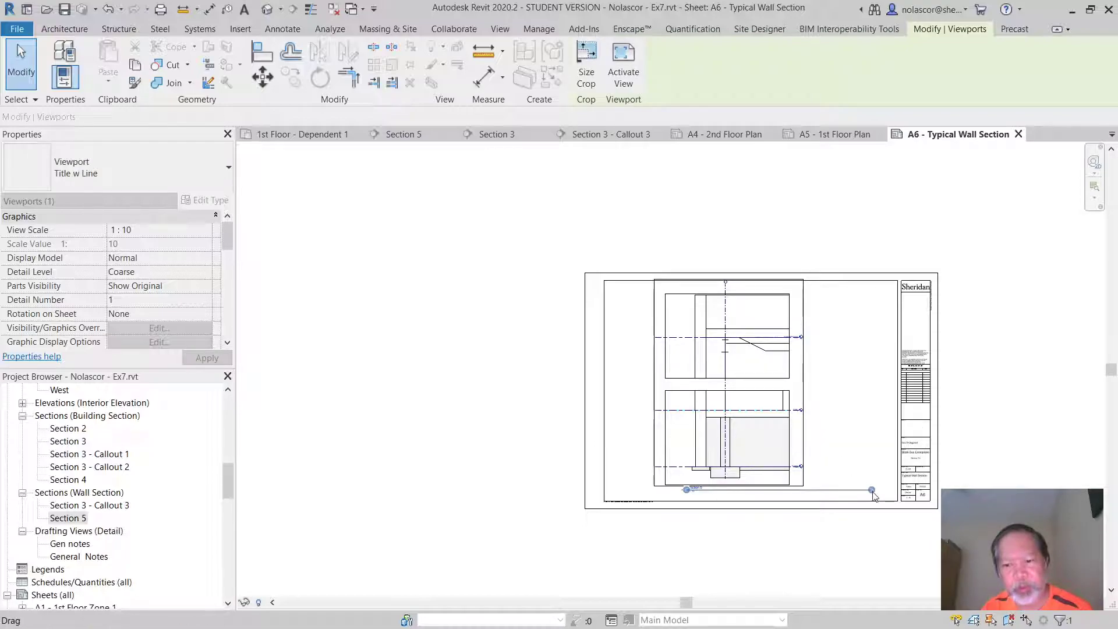
pyautogui.moveTo(852, 491); pyautogui.dragTo(709, 490)
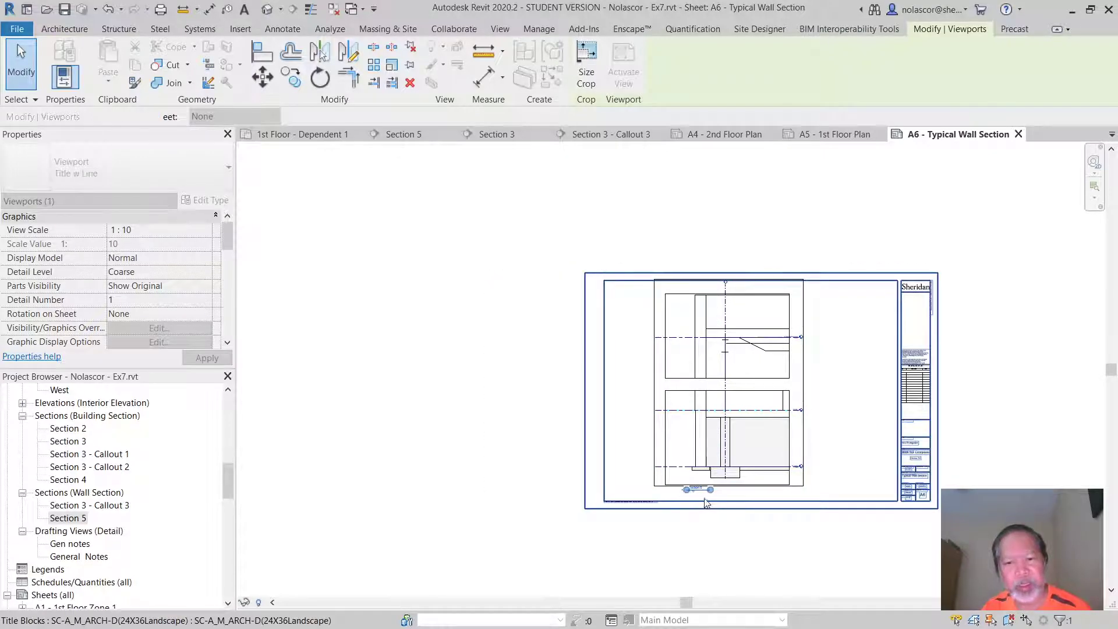
pyautogui.scroll(3, 706, 502)
pyautogui.scroll(2, 699, 477)
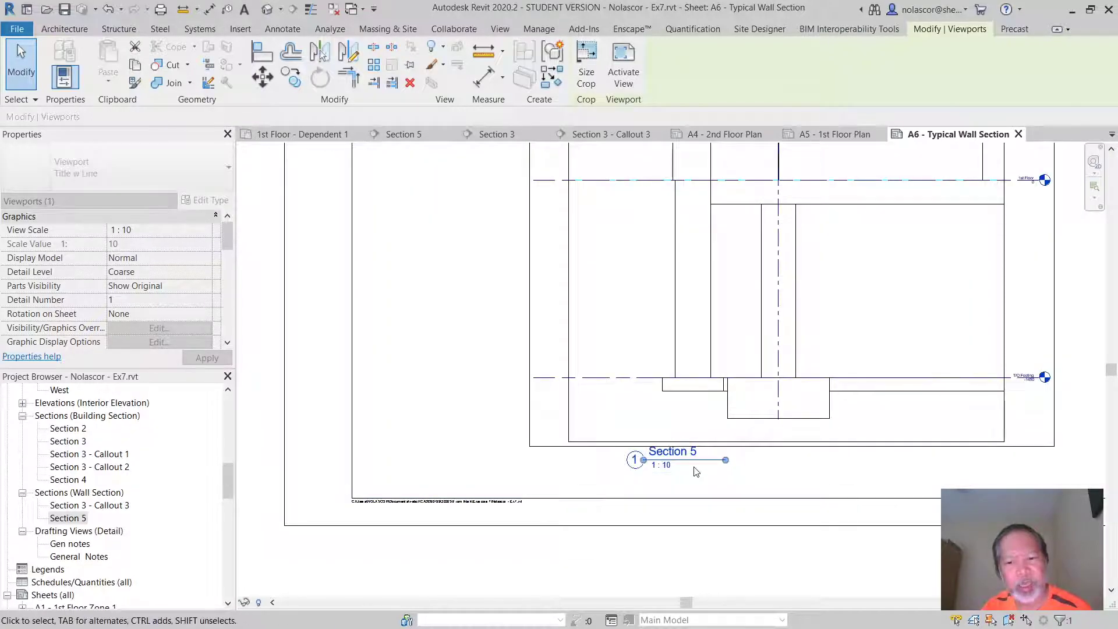
pyautogui.scroll(-1, 715, 528)
pyautogui.scroll(-1, 714, 531)
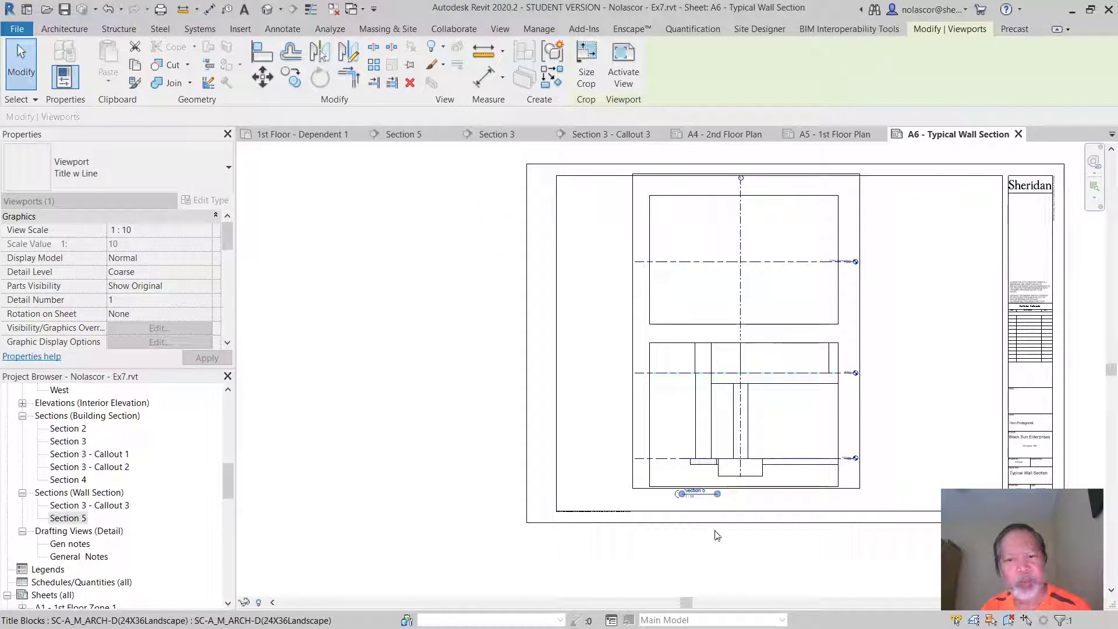
pyautogui.scroll(-1, 717, 532)
pyautogui.scroll(-1, 806, 554)
pyautogui.scroll(-1, 782, 579)
pyautogui.scroll(1, 757, 589)
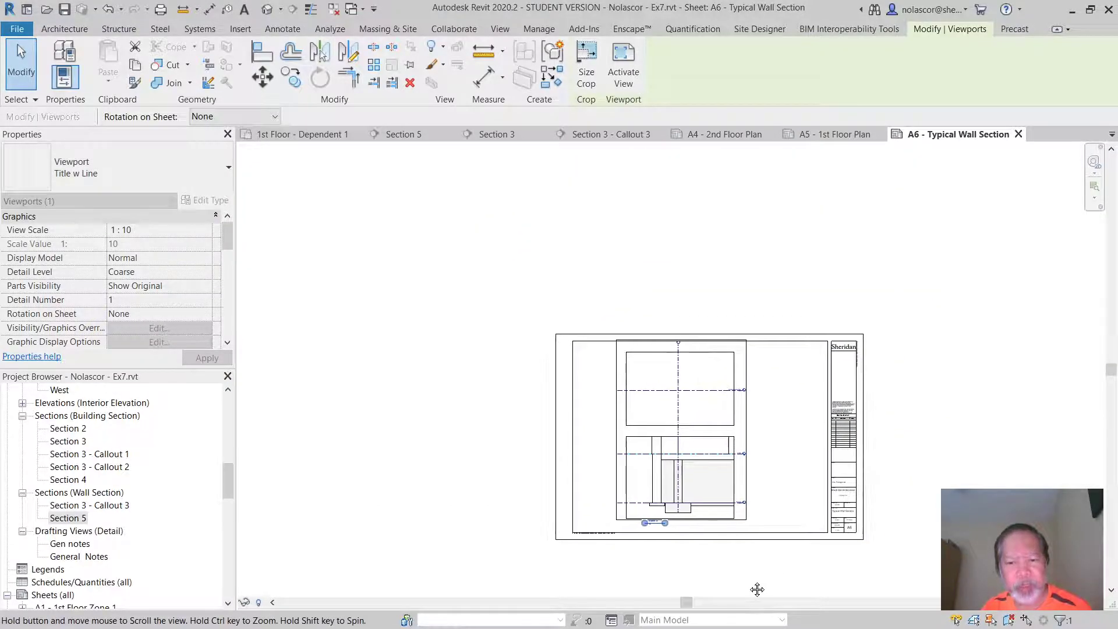
pyautogui.scroll(1, 725, 507)
pyautogui.scroll(1, 695, 413)
pyautogui.scroll(1, 694, 412)
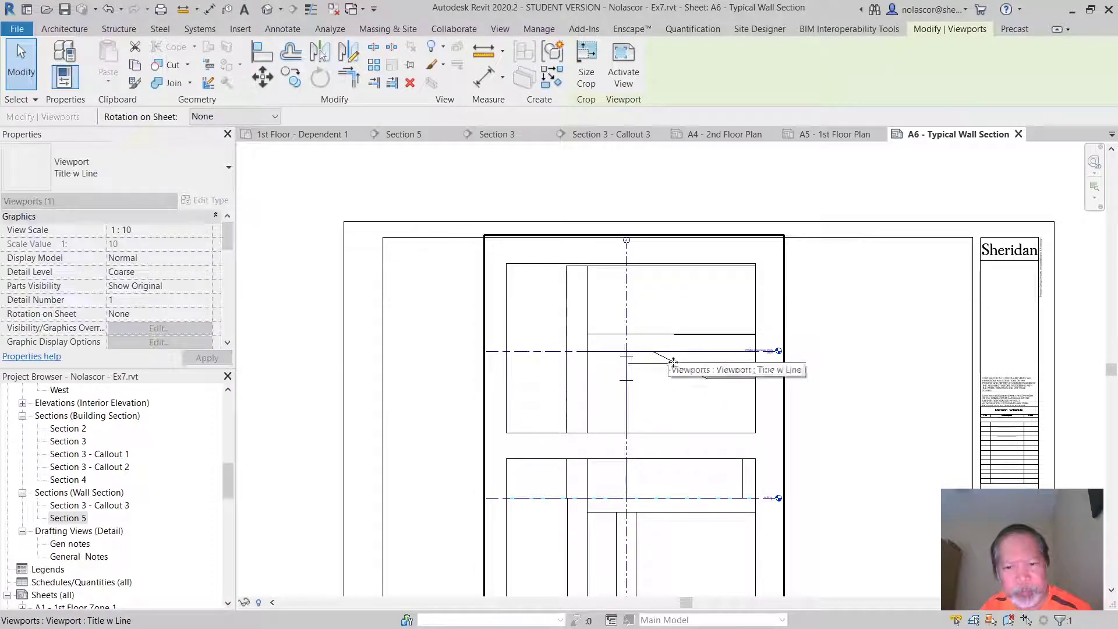
pyautogui.scroll(-1, 710, 421)
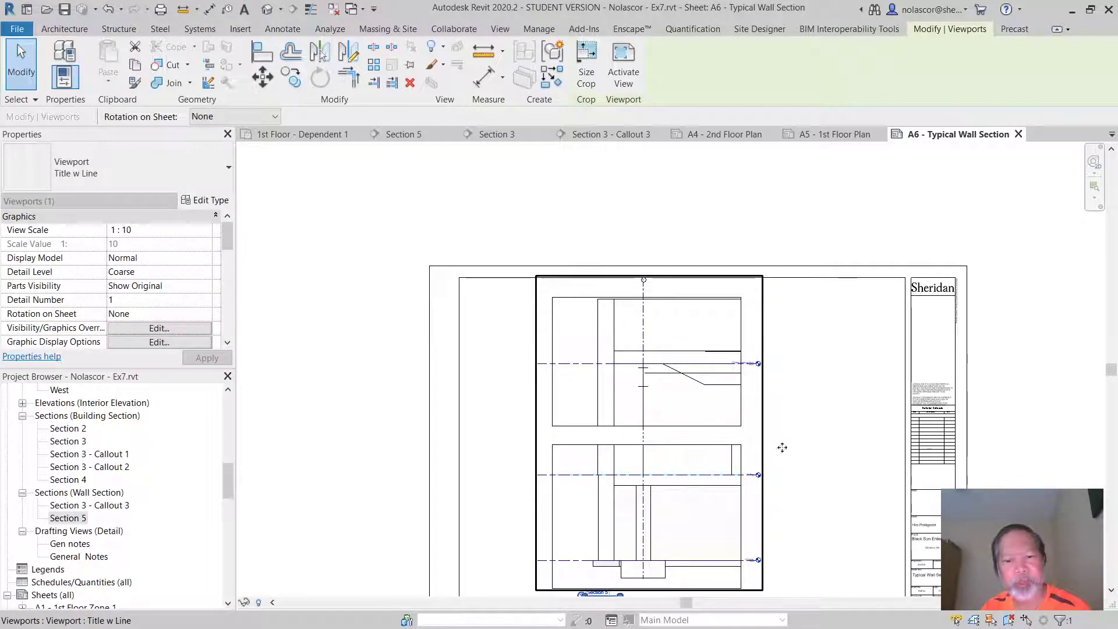
pyautogui.scroll(-1, 801, 461)
pyautogui.scroll(1, 800, 457)
pyautogui.scroll(-1, 725, 412)
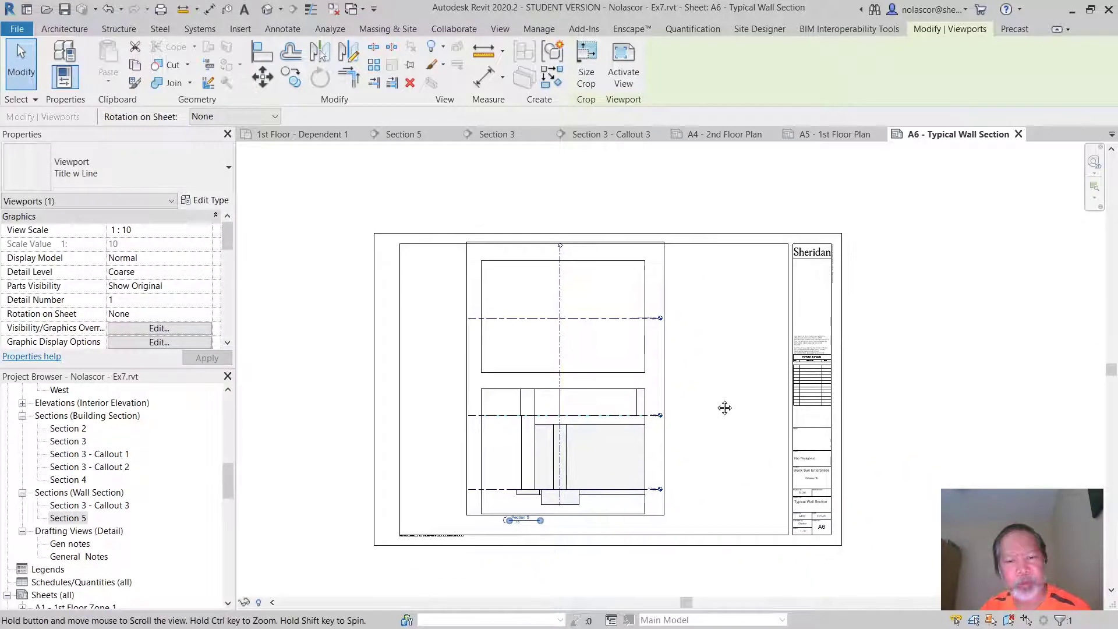
pyautogui.click(540, 326)
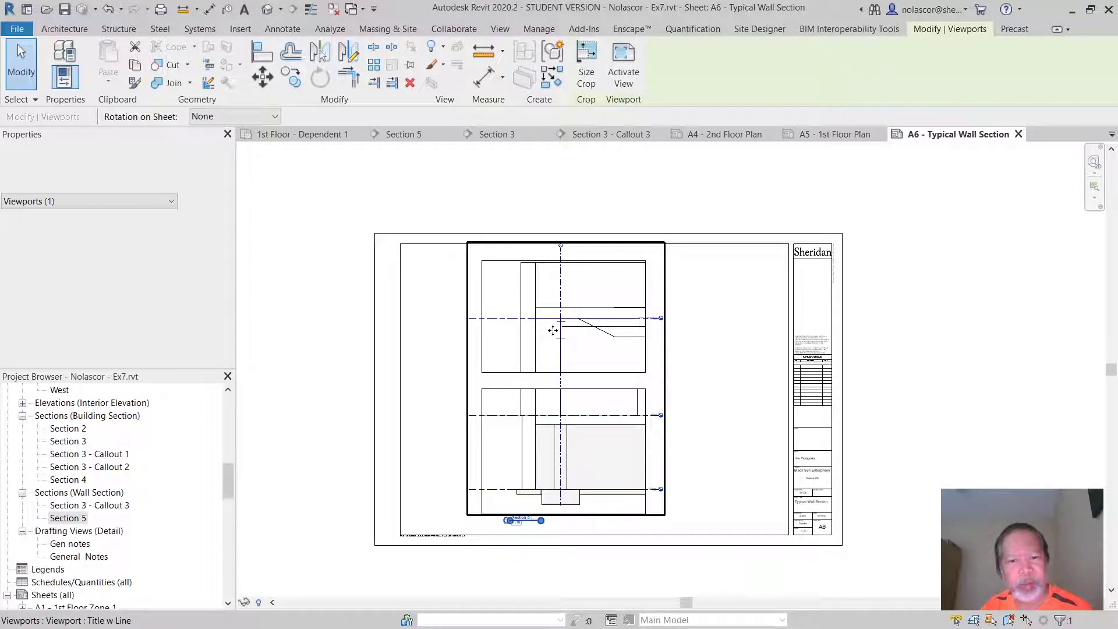